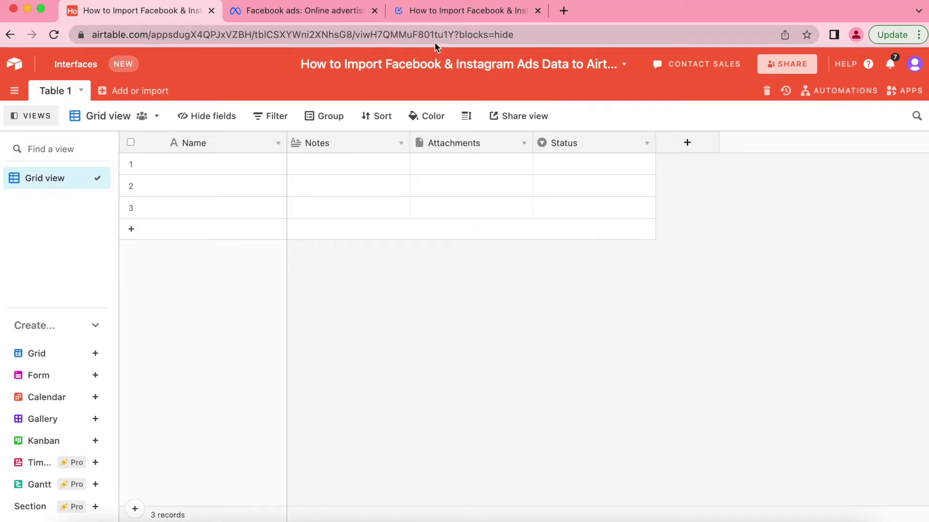
Find 'data fetcher' in the Airtable Marketplace and add the Data Fetcher app to the base.
left_click(320, 12)
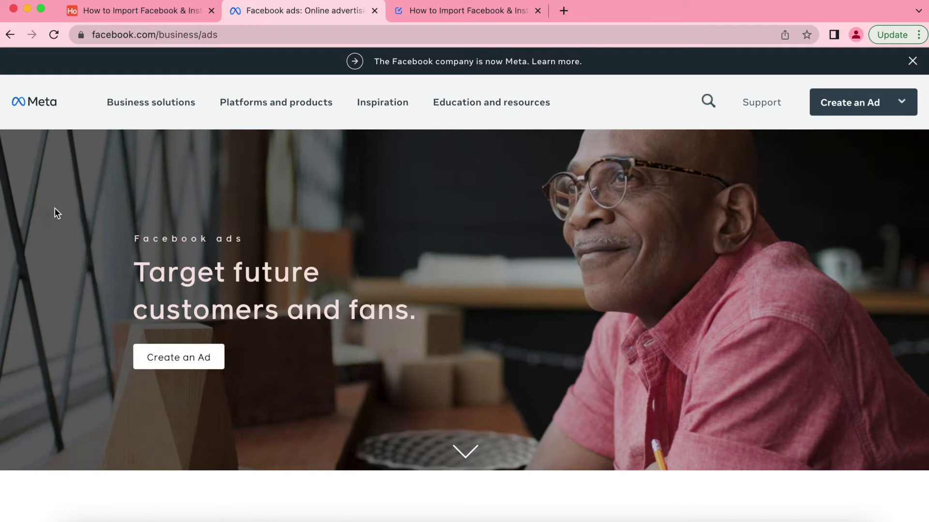
left_click(114, 21)
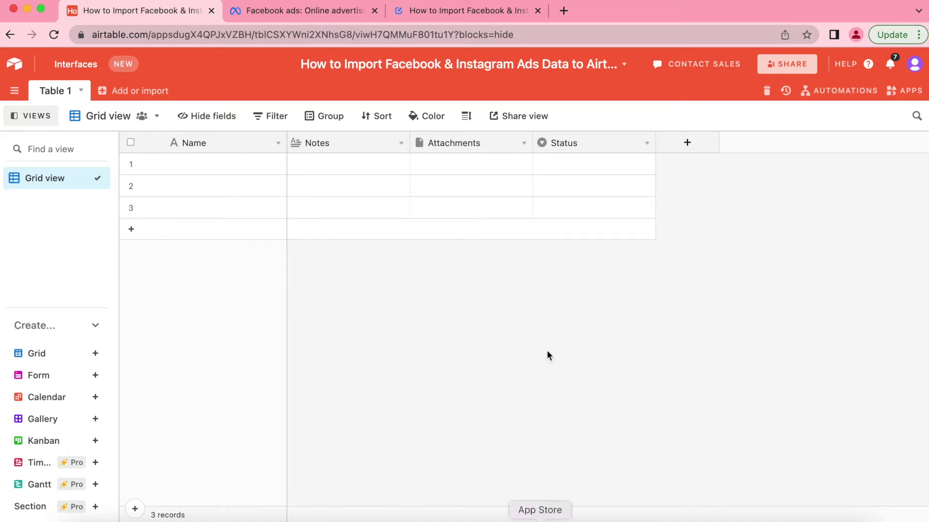
left_click(912, 91)
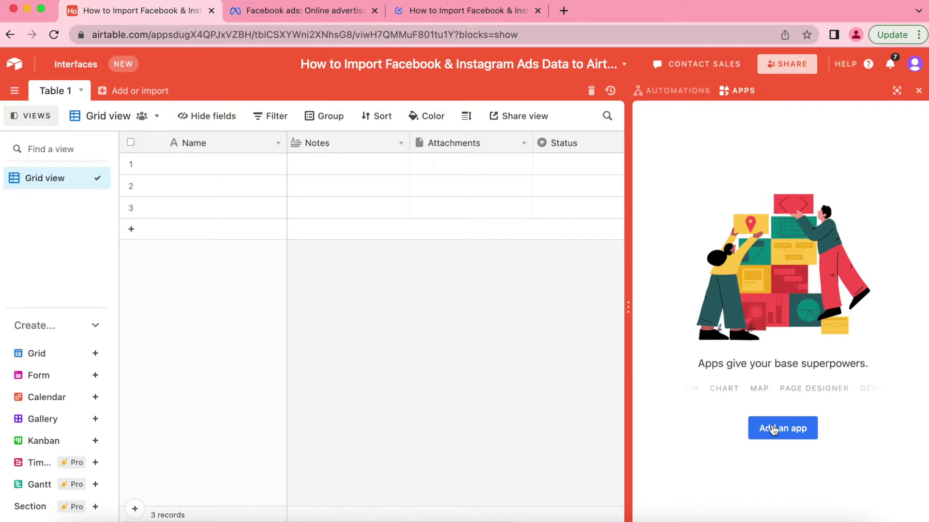
left_click(771, 426)
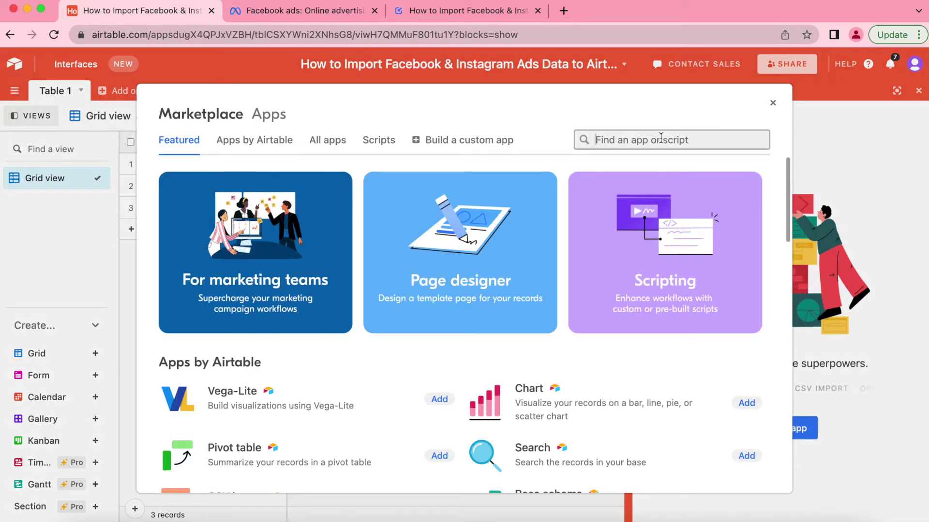
left_click(648, 140)
type("data fetcher")
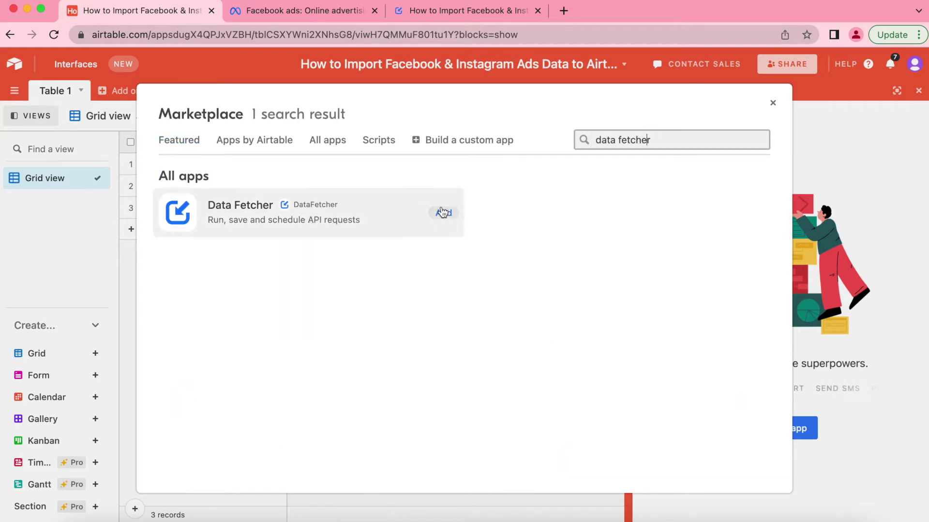
left_click(443, 213)
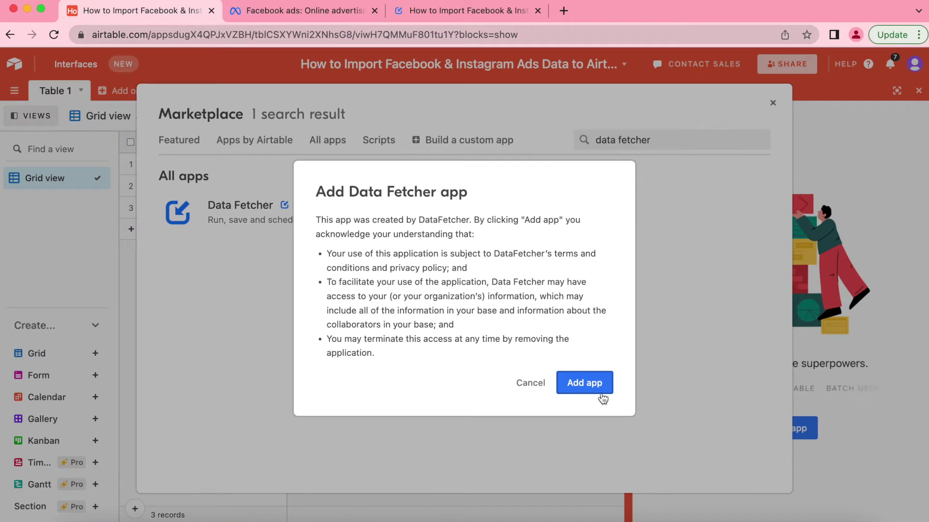
left_click(584, 383)
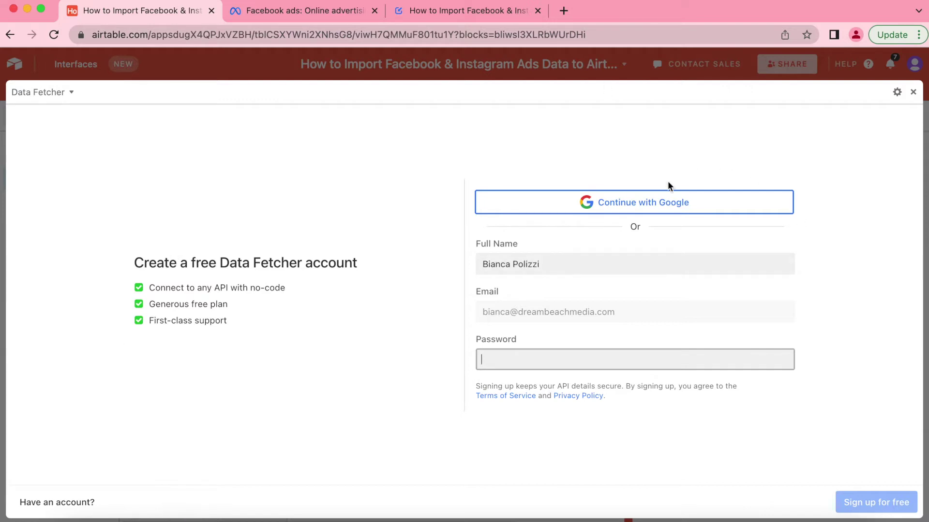
Finish the Data Fetcher account sign-up and create the first request, Request 1.
left_click(655, 203)
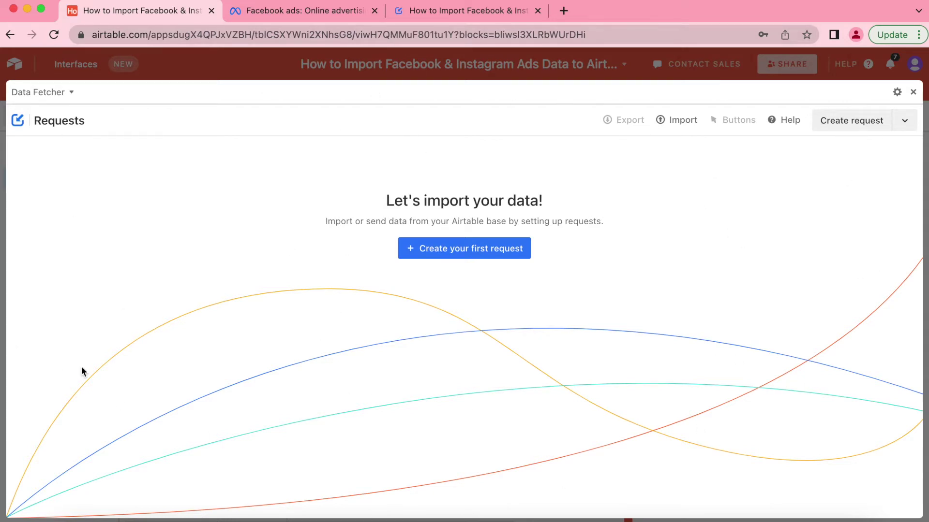
left_click(488, 252)
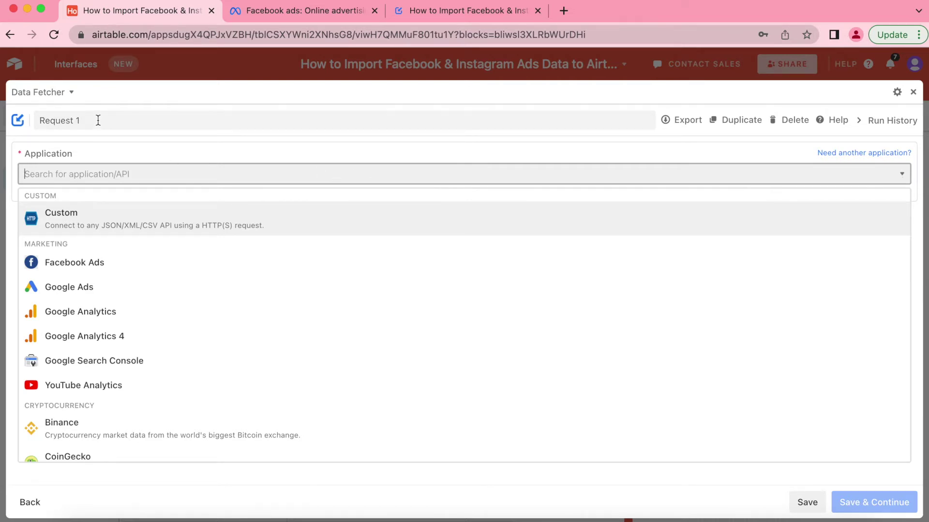
Rename Request 1 to 'Fetch Facebook & Instagram Ads Data' and choose Facebook Ads as its application.
left_click_drag(98, 120, 20, 120)
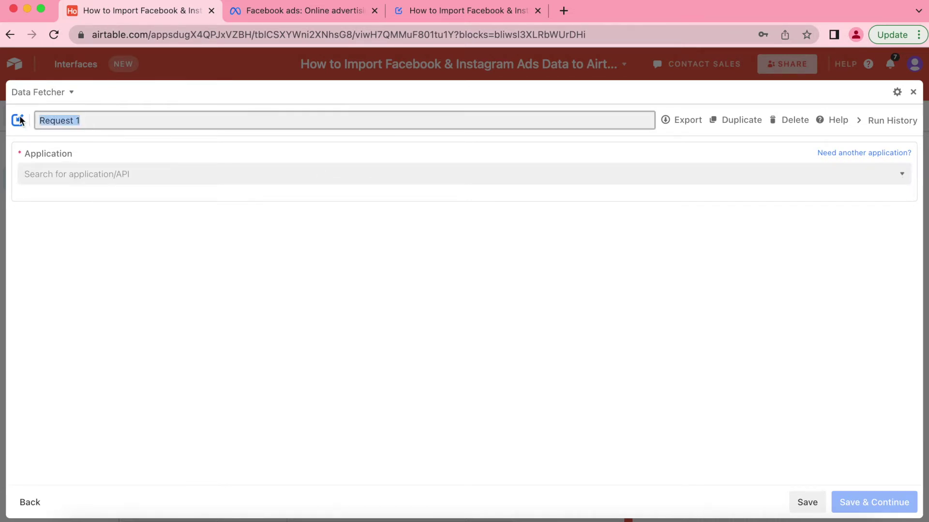
type("Fetch Facebook & Instagram Ads Data")
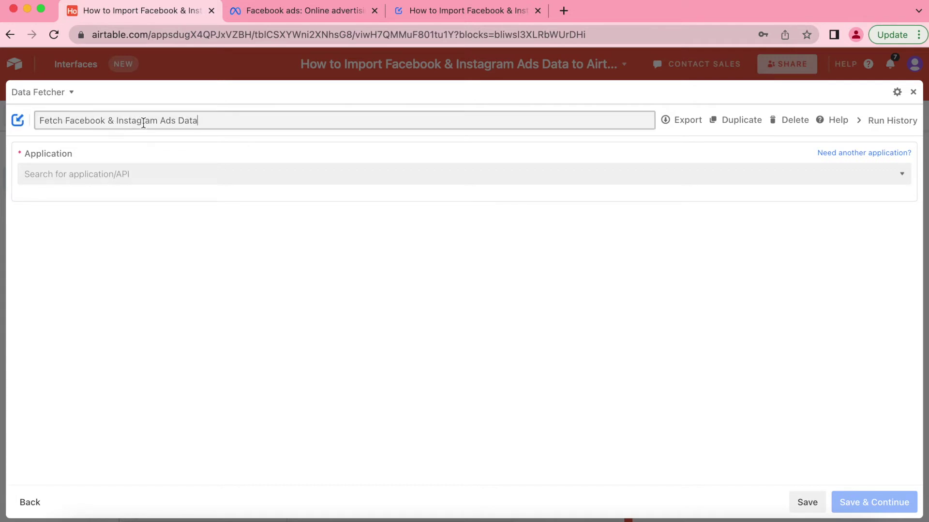
left_click(135, 167)
type("facebook ad")
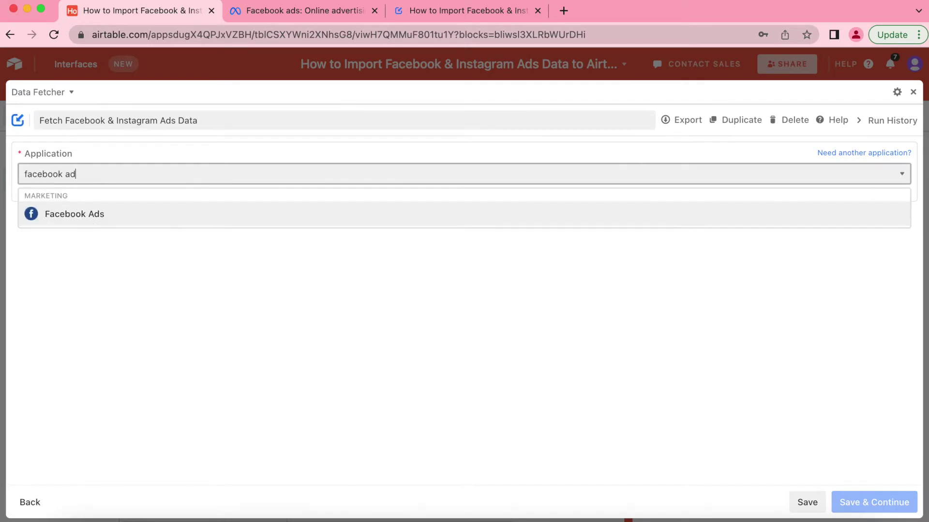
type("s")
left_click(95, 222)
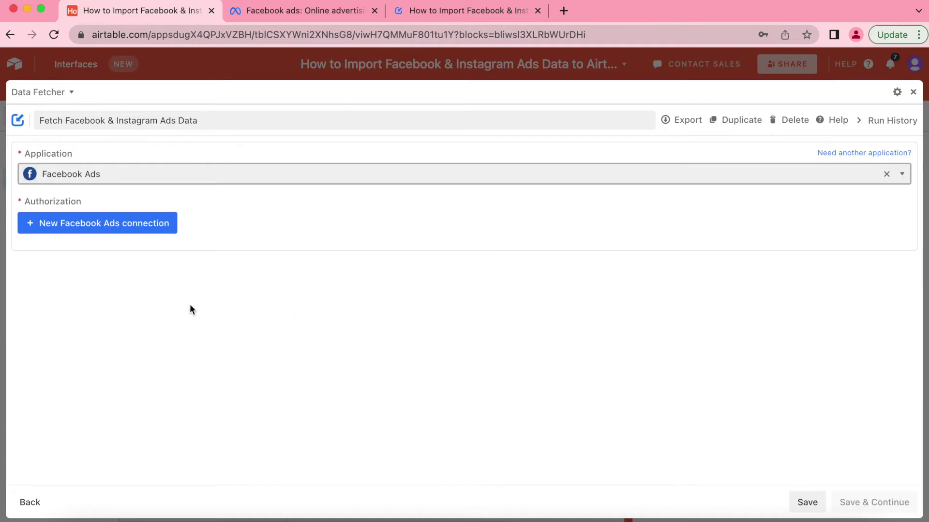
Create a new Facebook Ads connection with ads access granted, then save and continue.
left_click(68, 228)
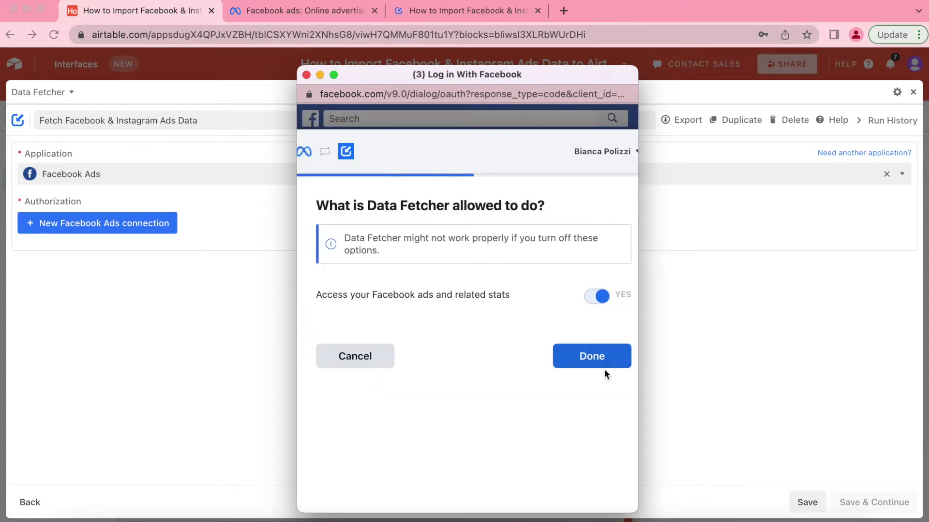
left_click(601, 363)
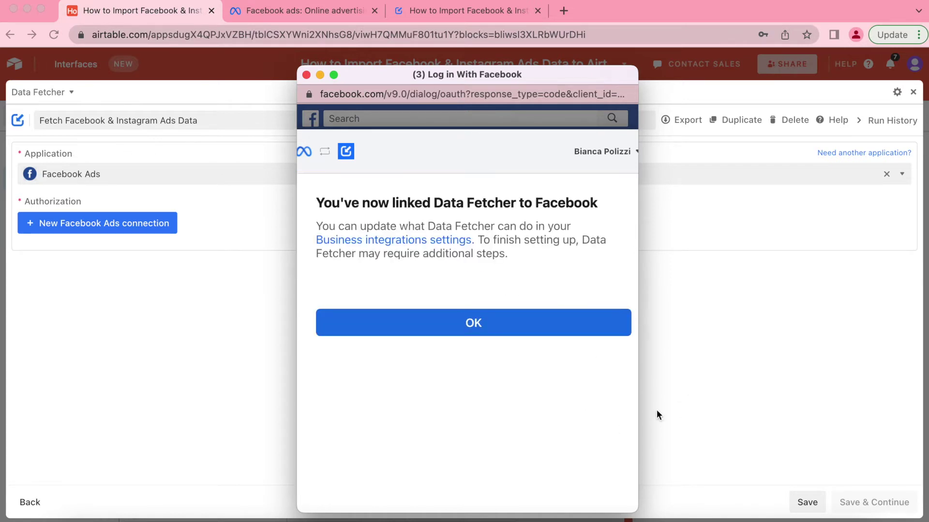
left_click(488, 330)
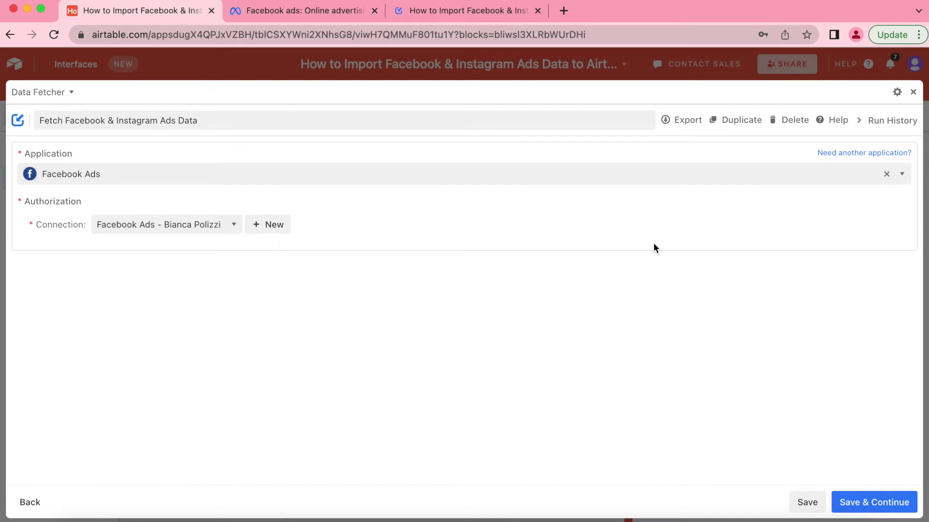
left_click(883, 506)
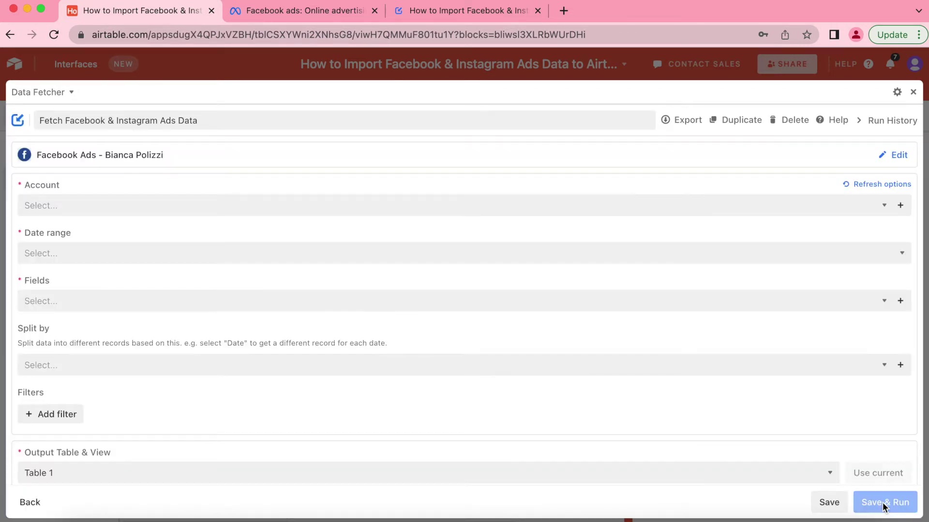
Select the ad account and set the date range to Last 30 days.
left_click(531, 205)
left_click(482, 235)
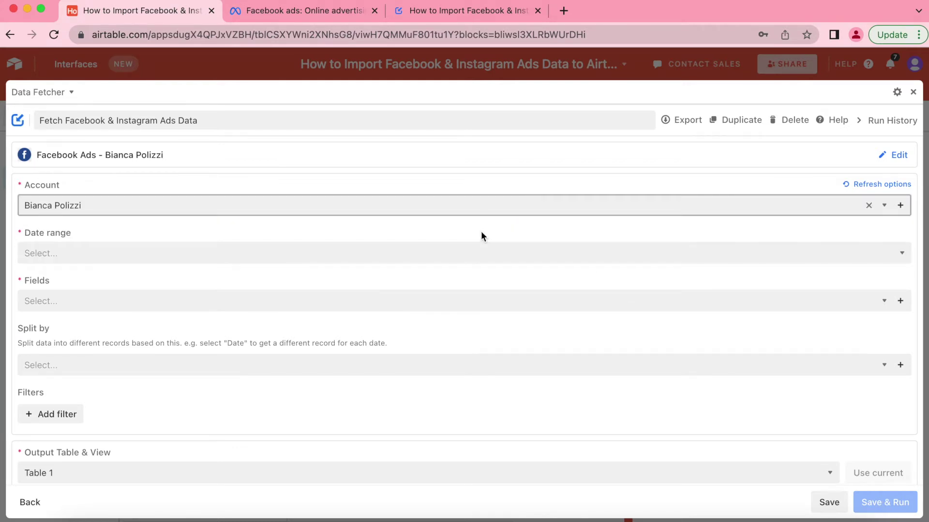
left_click(420, 246)
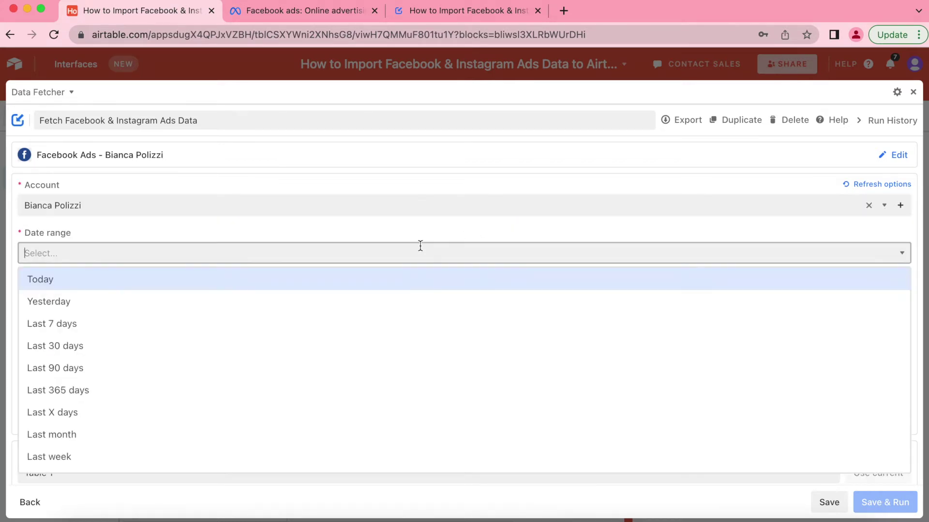
left_click(162, 345)
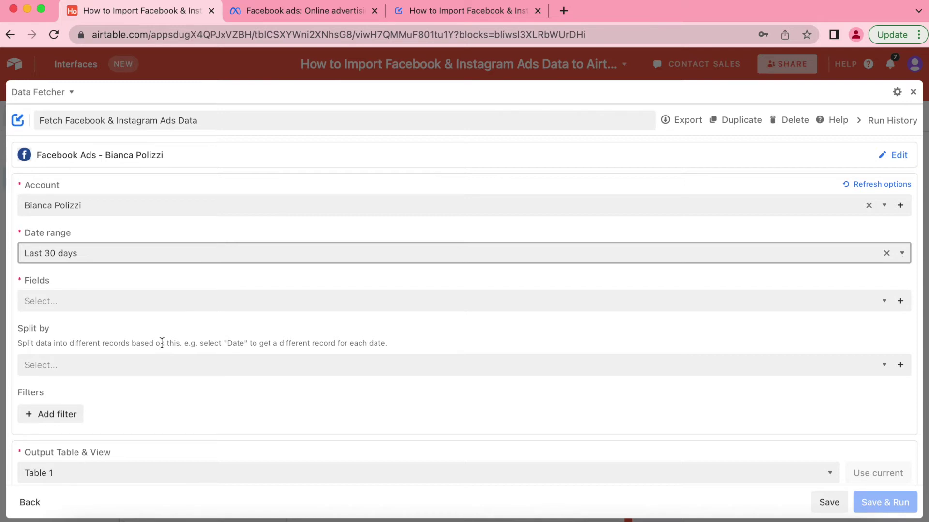
Add Impressions, Clicks, CPC and CTR as the request's fields.
left_click(150, 300)
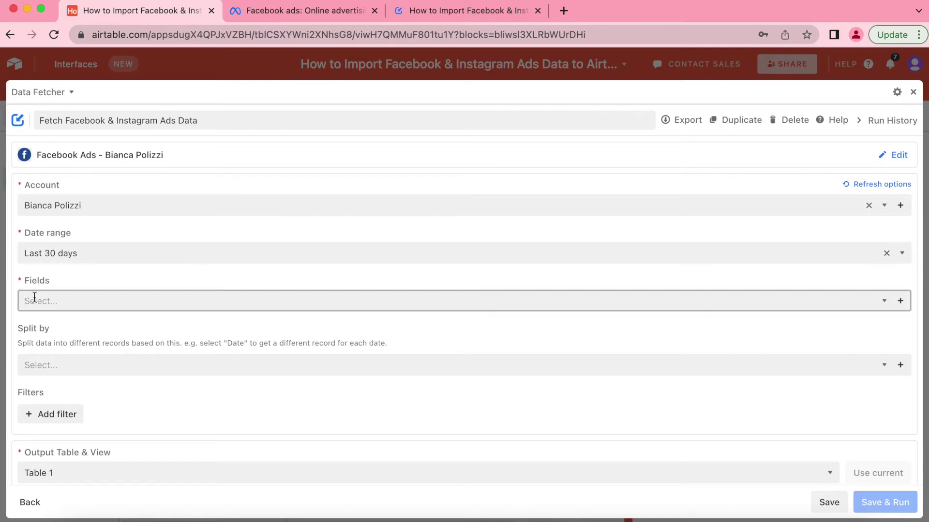
left_click(30, 300)
left_click(52, 329)
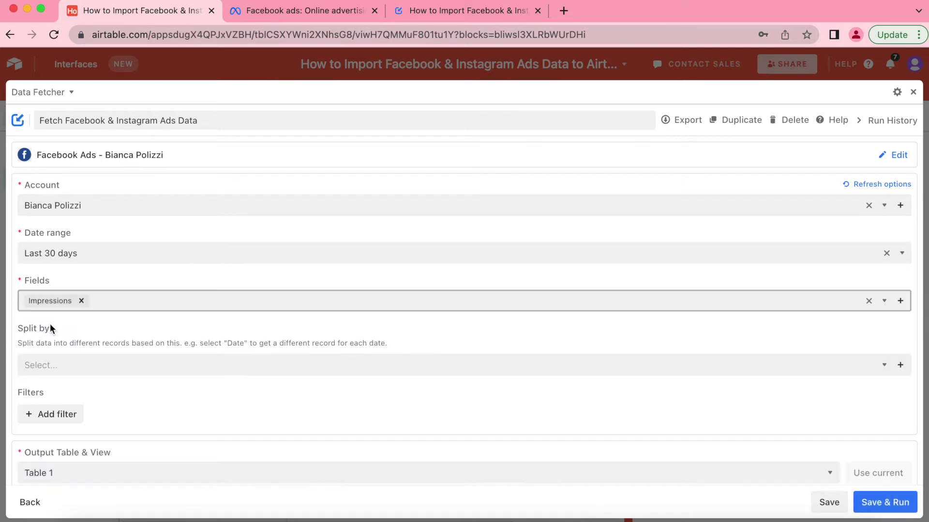
left_click(118, 304)
left_click(79, 328)
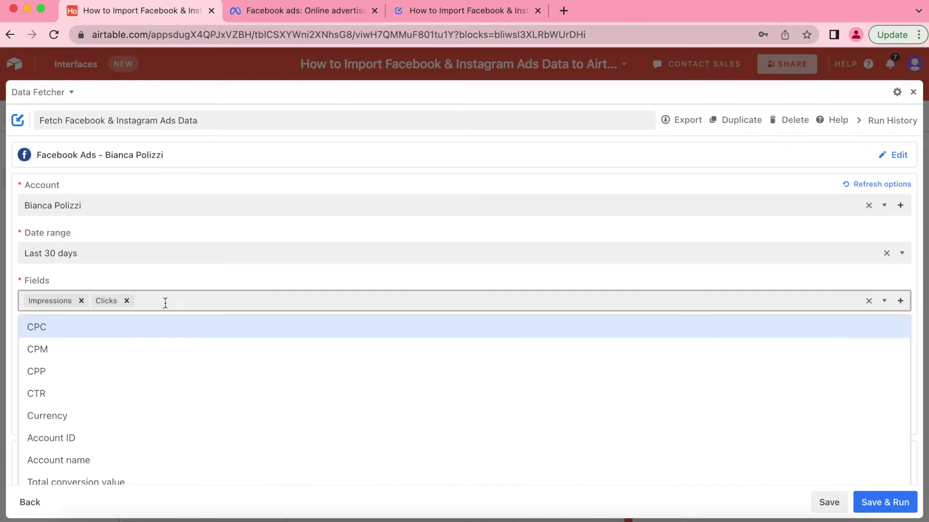
type("cpc")
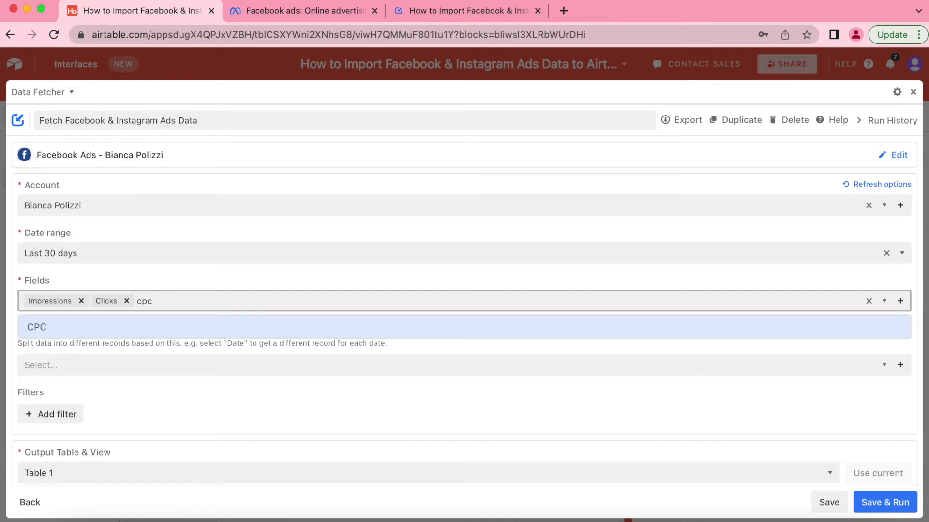
left_click(116, 320)
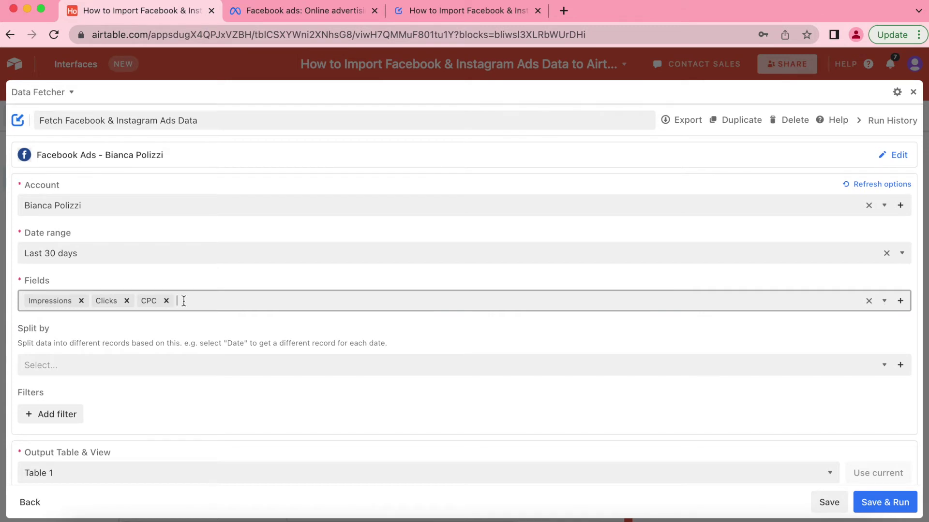
type("ctr")
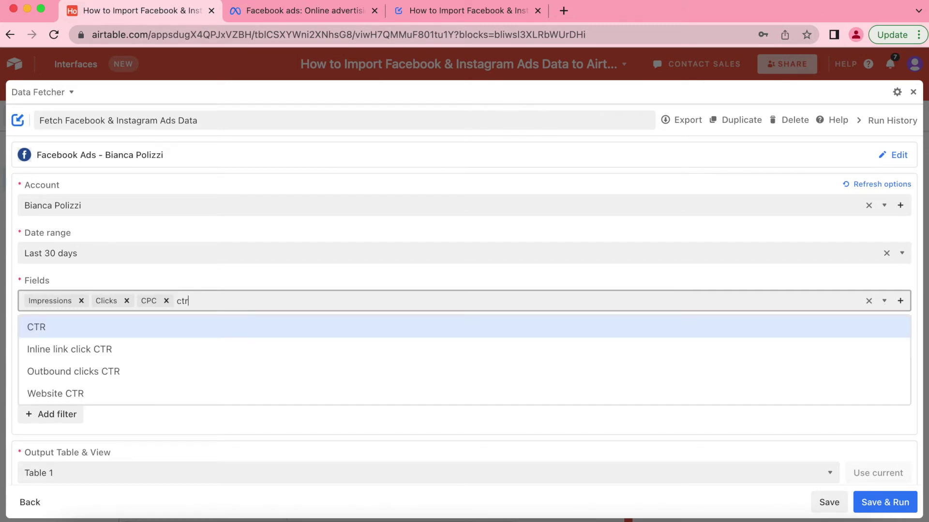
left_click(162, 336)
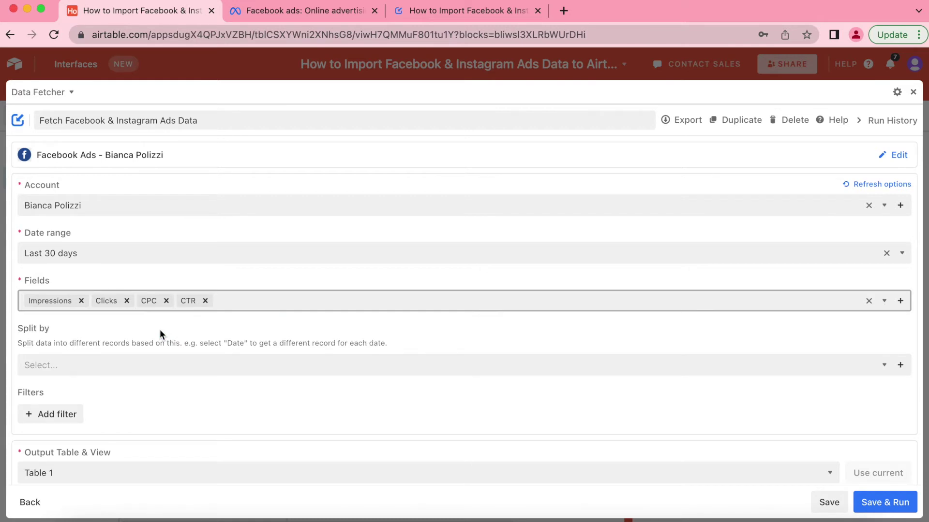
left_click(124, 330)
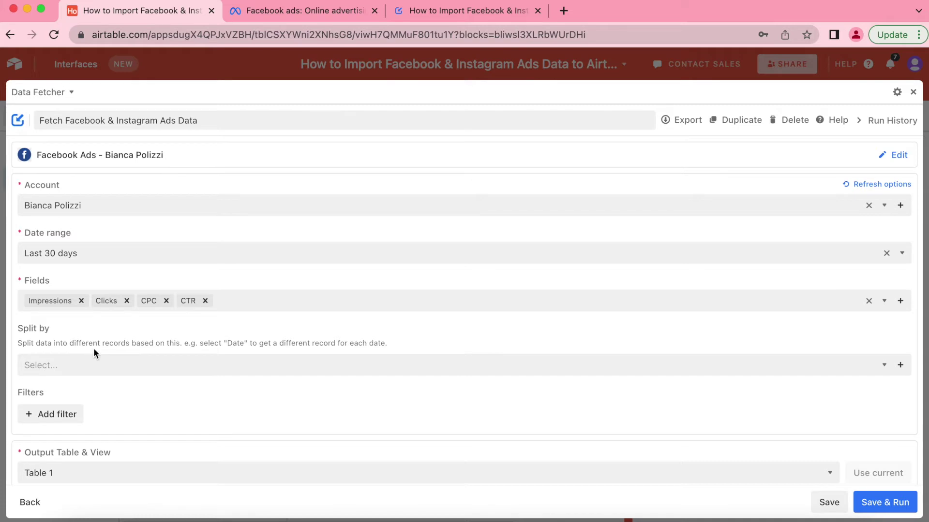
Add Date and Campaign name to the request's Split by options.
left_click(96, 362)
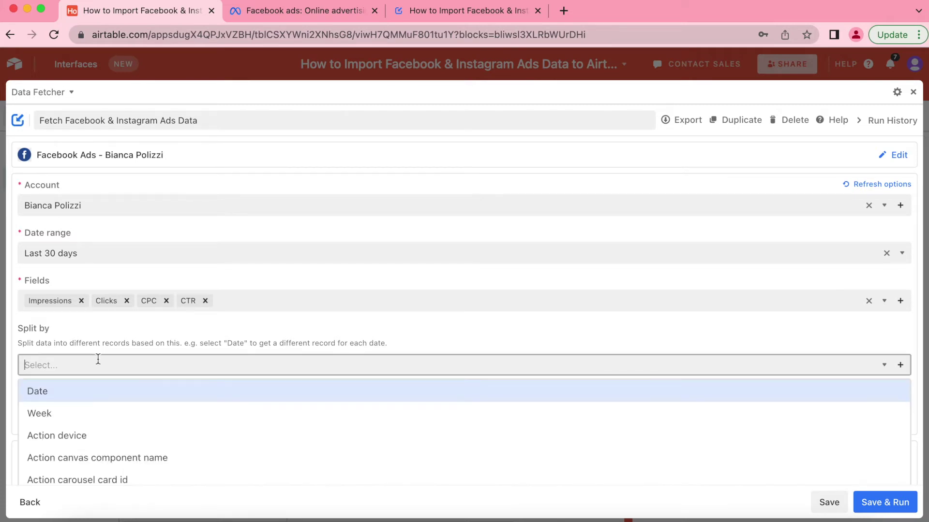
left_click(89, 390)
left_click(93, 365)
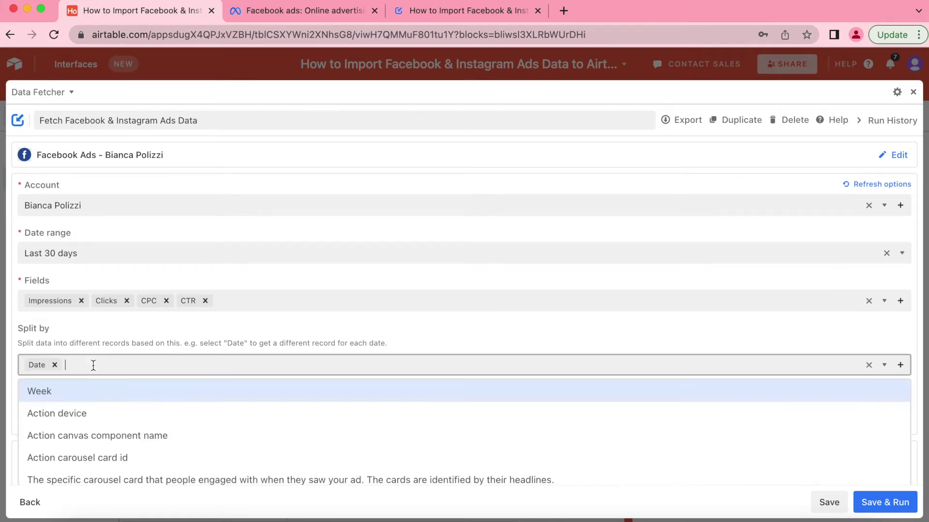
type("campa")
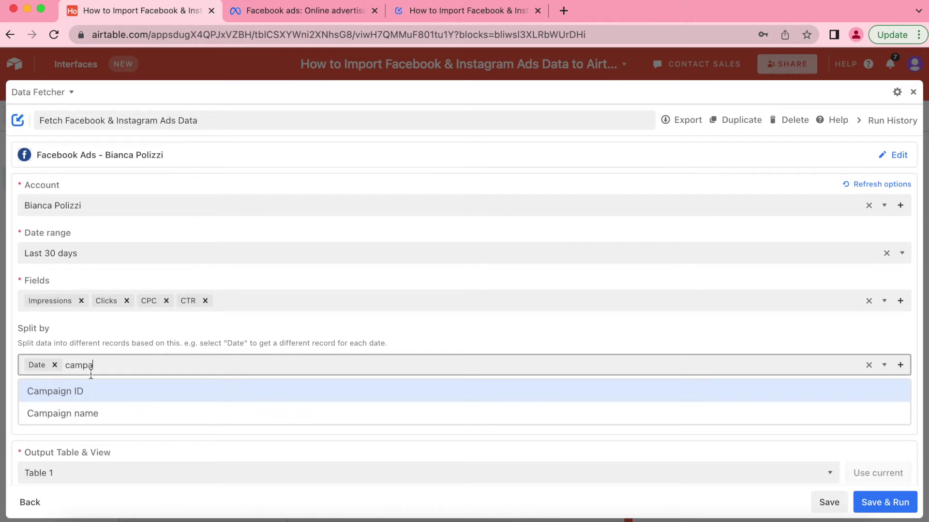
left_click(96, 415)
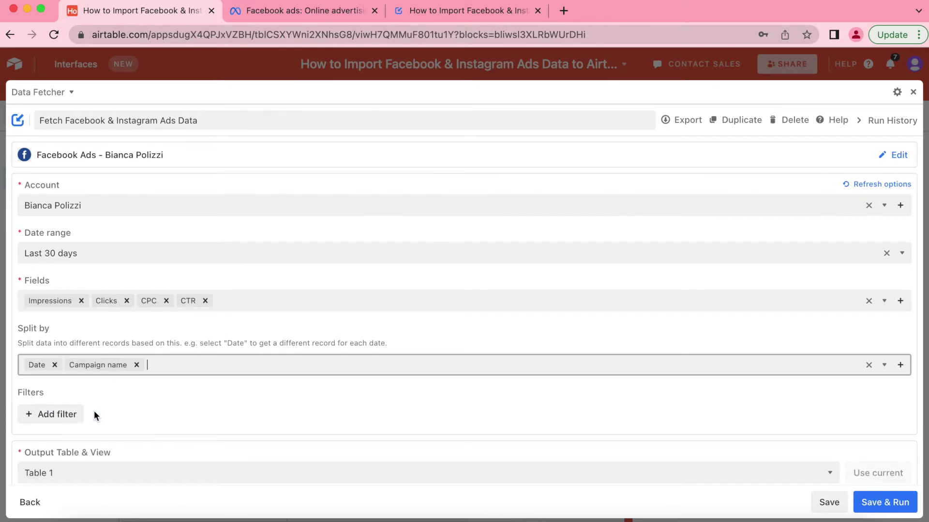
Search the split options for ad set and ad name, leaving both unadded.
left_click(189, 369)
type("ad set")
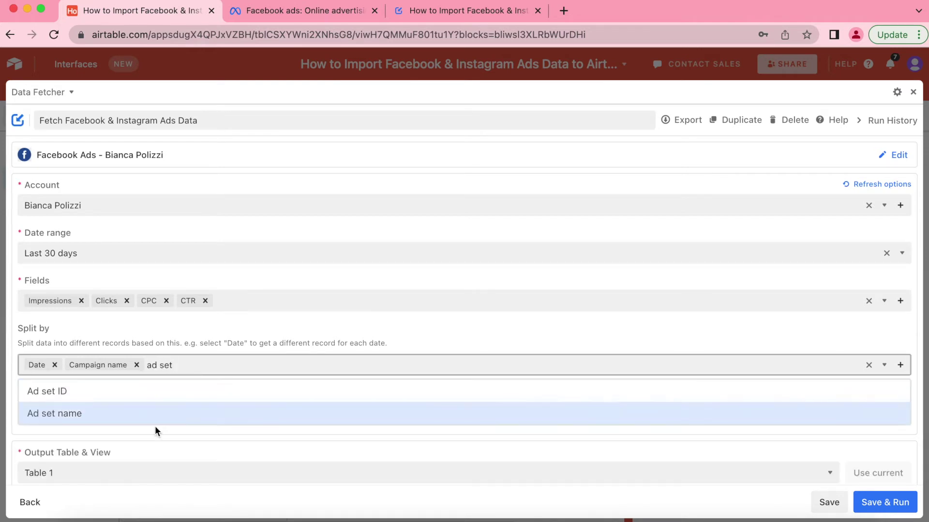
key("BackSpace")
key("BackSpace")
key("BackSpace")
key("BackSpace")
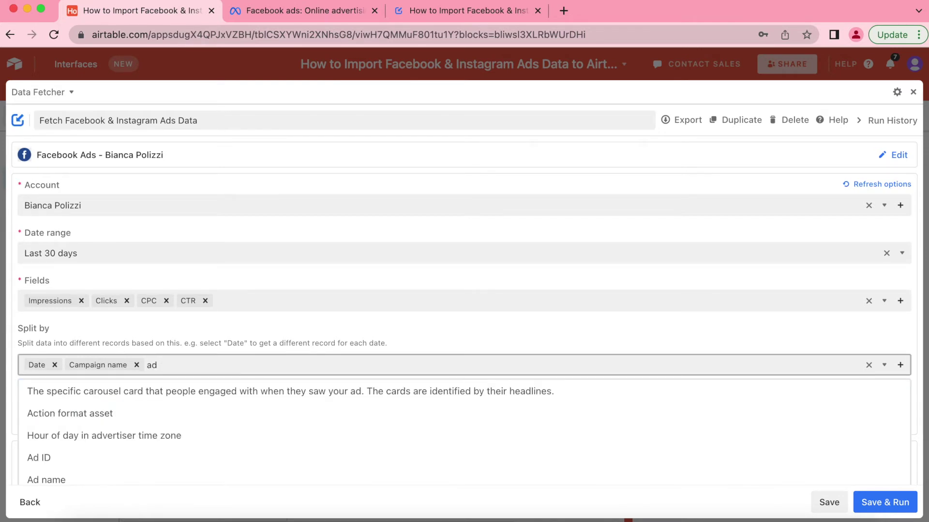
type("name")
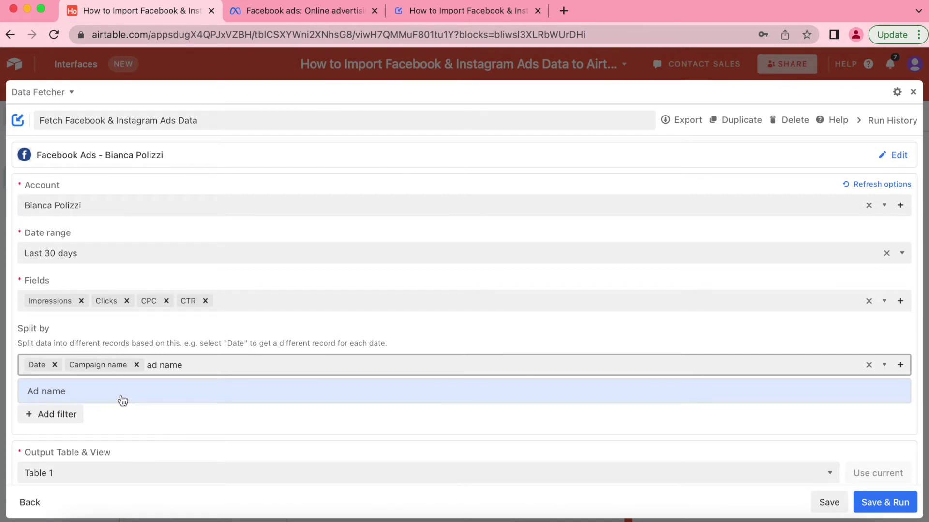
left_click(205, 363)
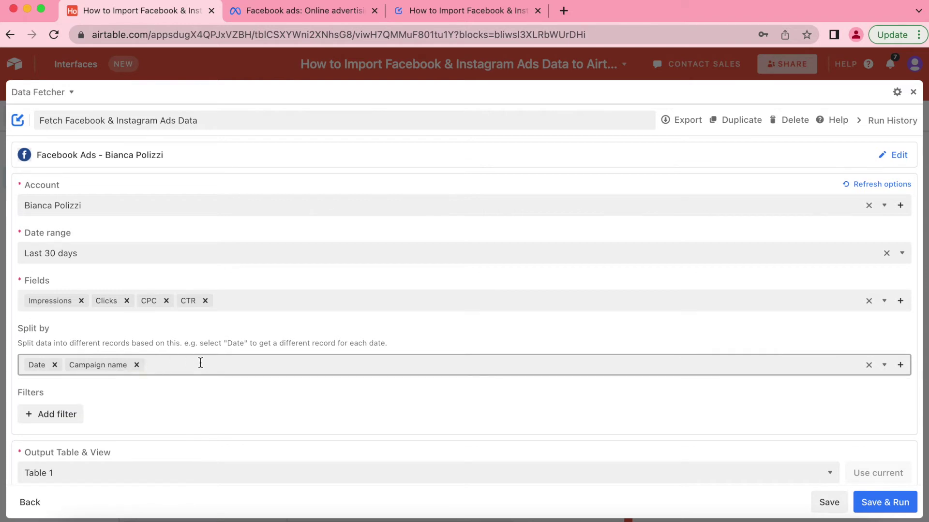
left_click(188, 409)
scroll(188, 408, "down", 2)
scroll(188, 408, "up", 2)
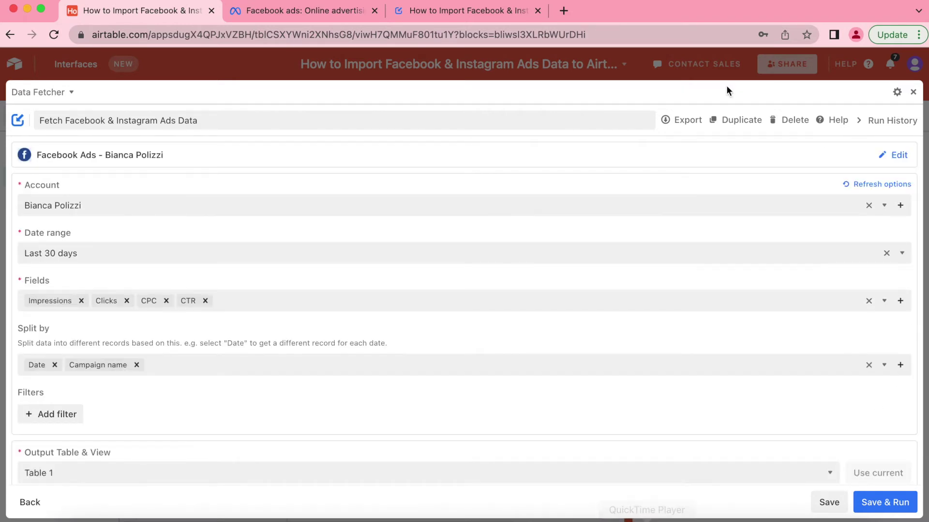
left_click(42, 415)
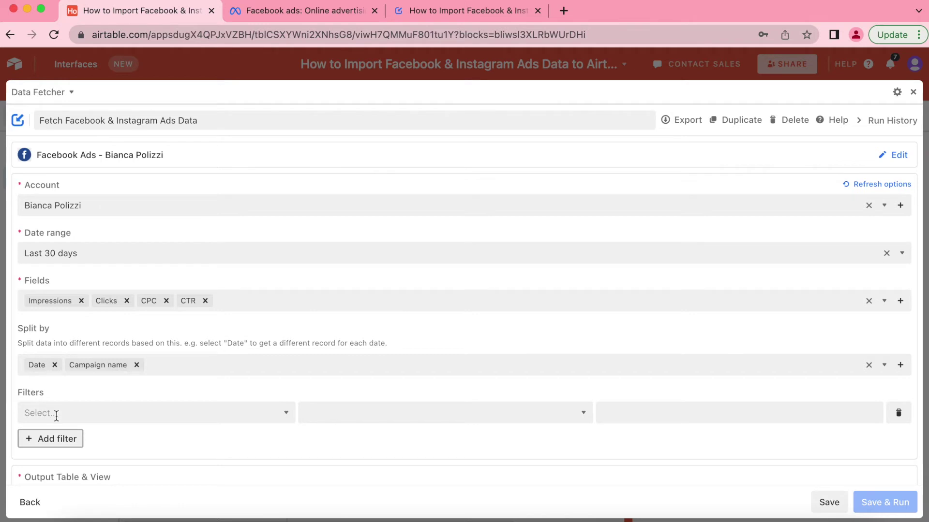
left_click(56, 415)
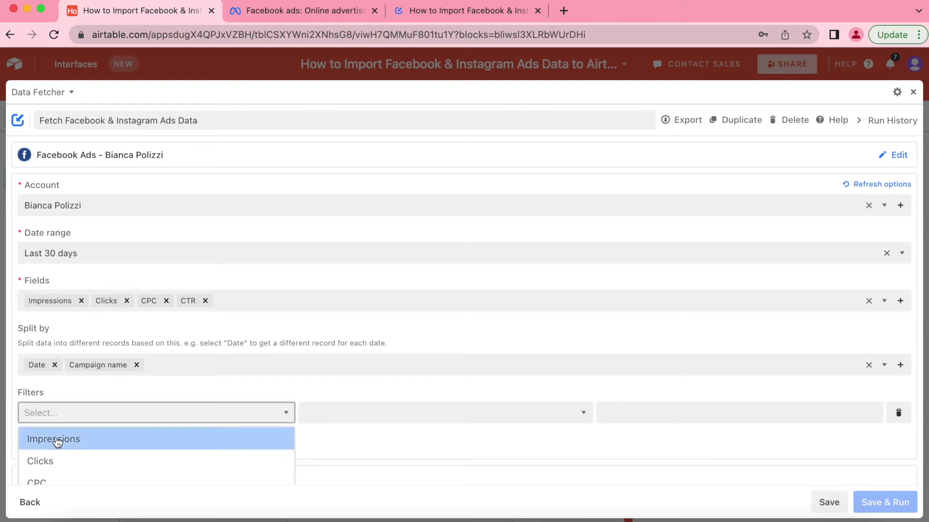
left_click(50, 439)
left_click(423, 413)
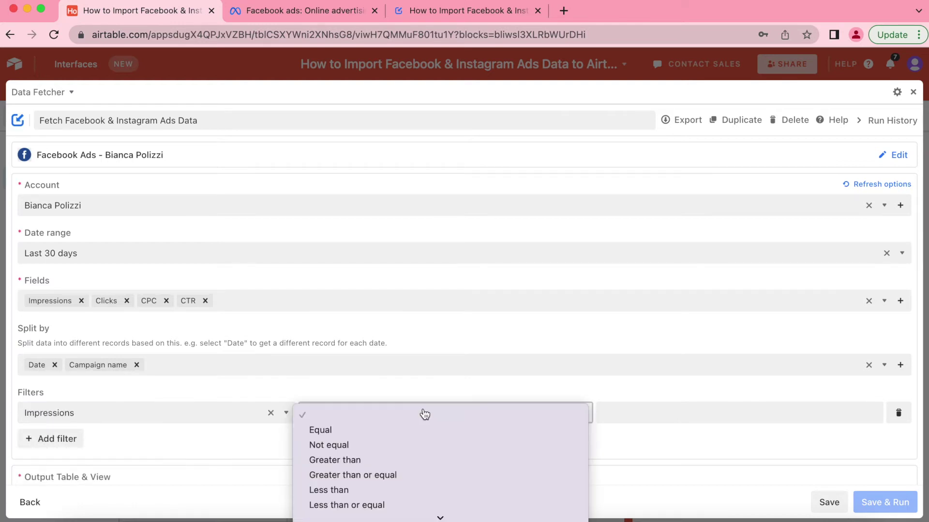
left_click(382, 462)
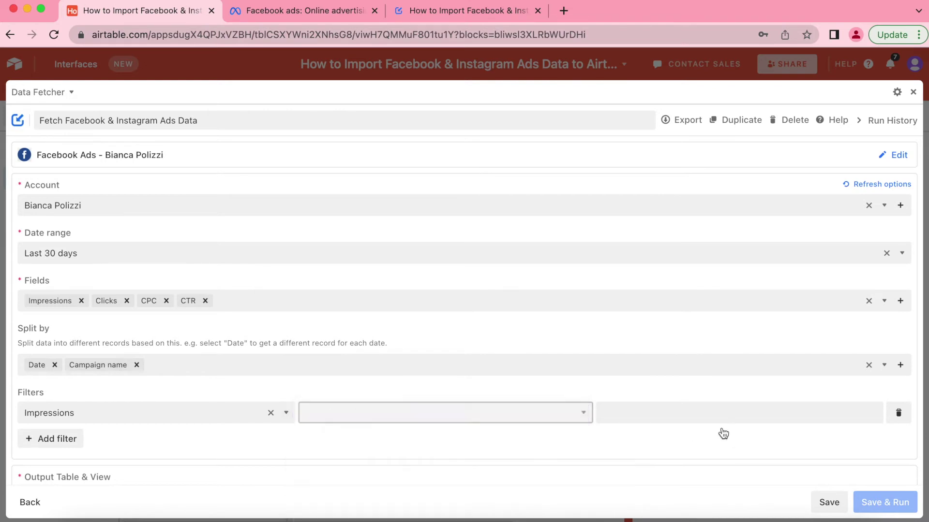
left_click(702, 419)
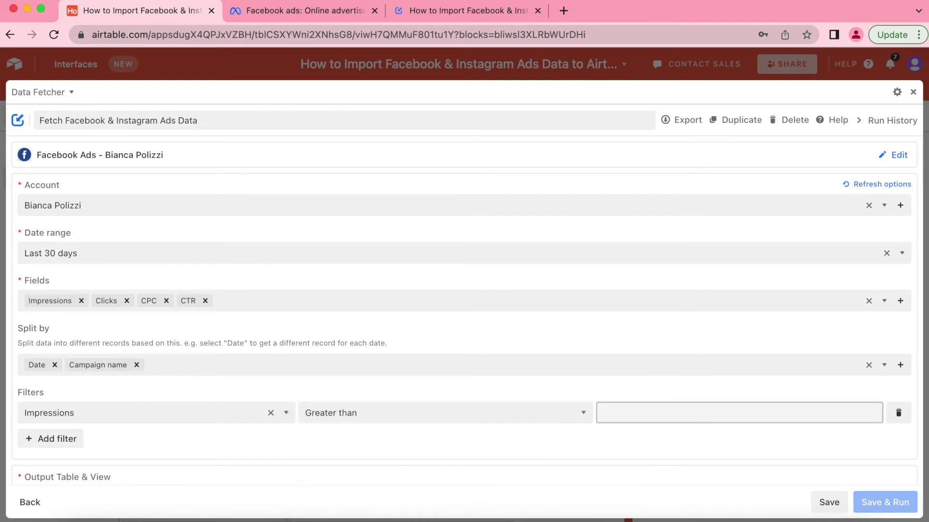
type("1000")
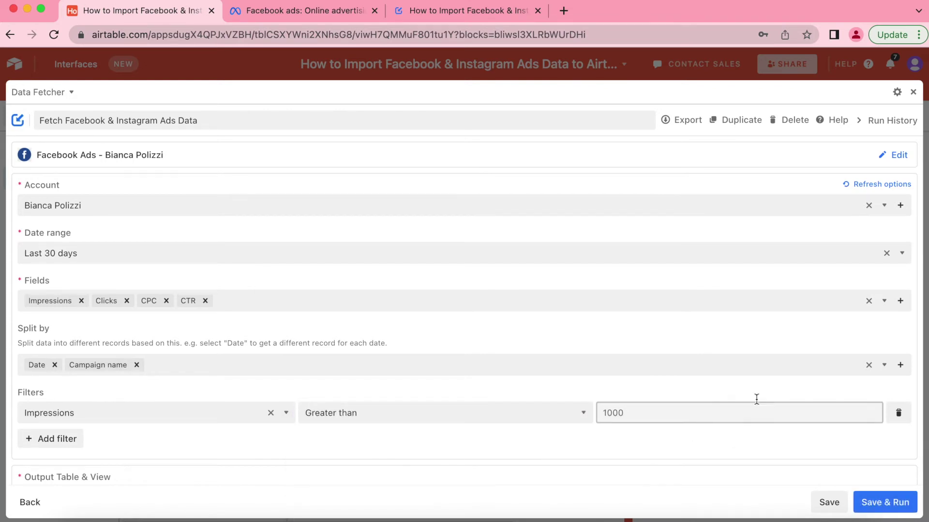
left_click(898, 413)
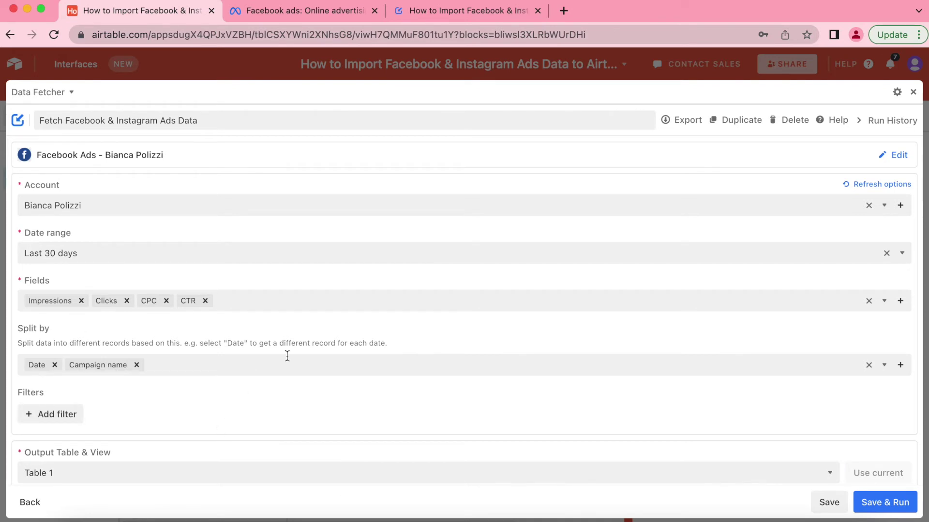
Save and run the request to bring up the response field mapping preview.
scroll(345, 404, "down", 3)
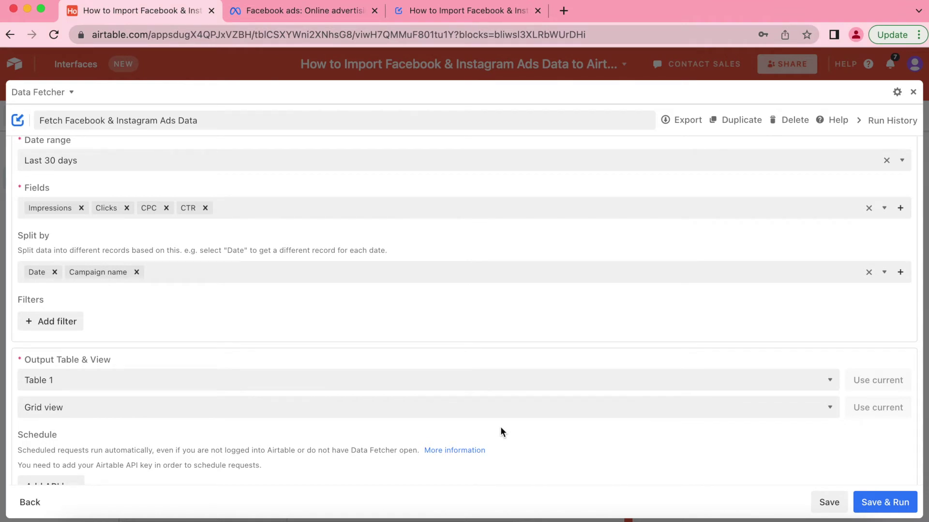
left_click(895, 504)
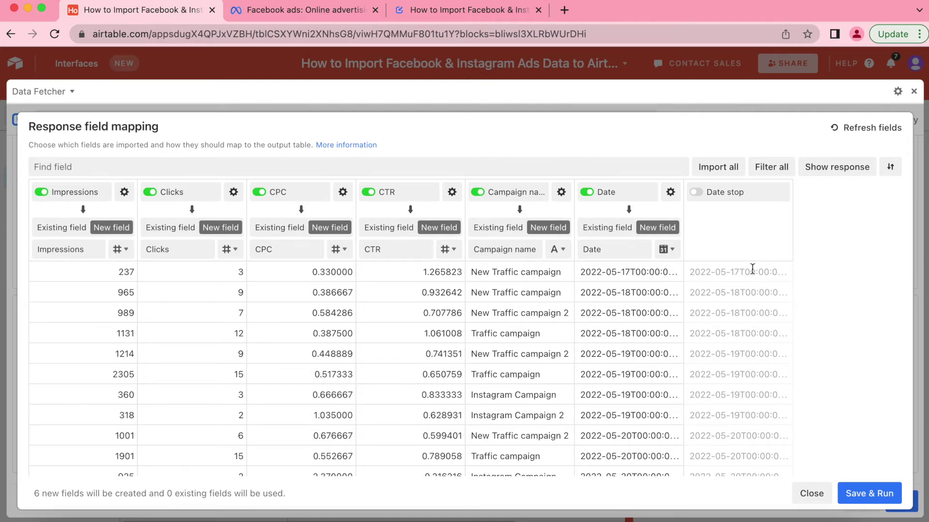
Keep Date stop excluded and save the mapping, creating six new fields in Table 1.
left_click(700, 197)
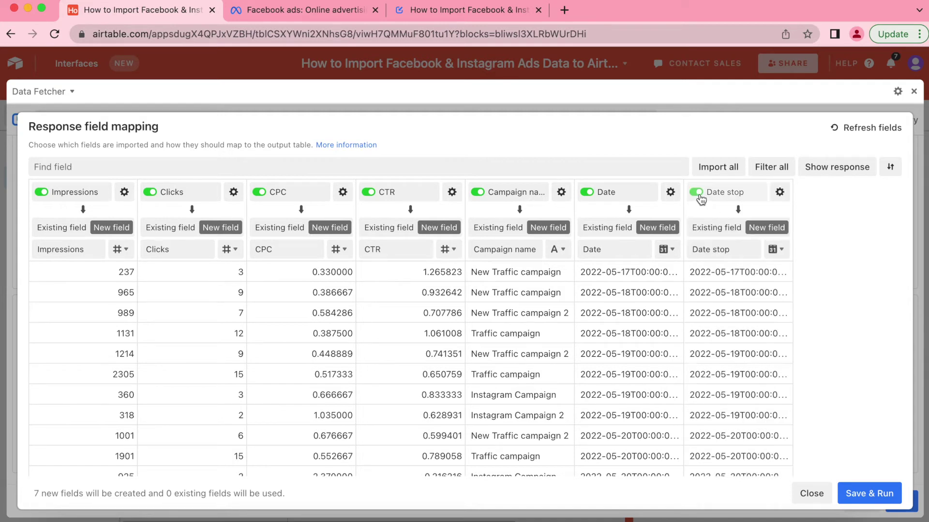
left_click(701, 198)
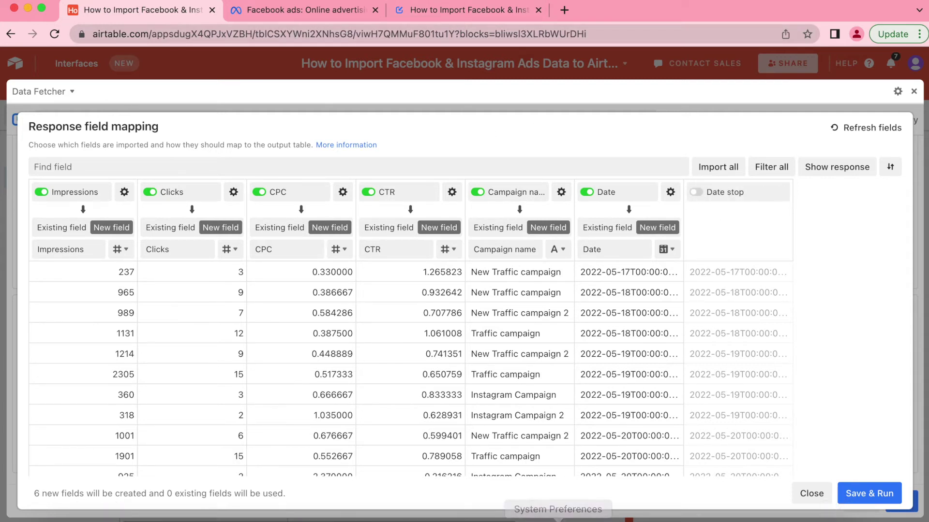
left_click(884, 496)
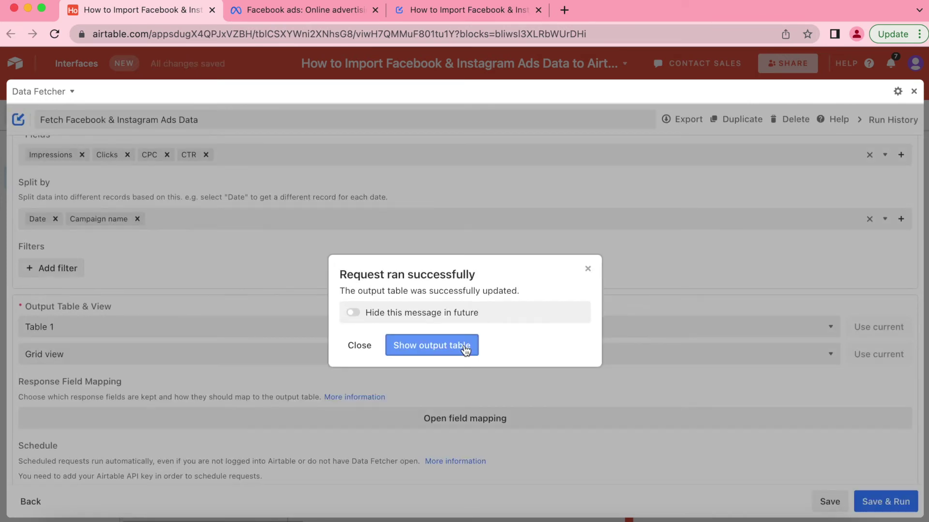
Open the output table and scroll through Table 1's 17 imported records.
left_click(465, 349)
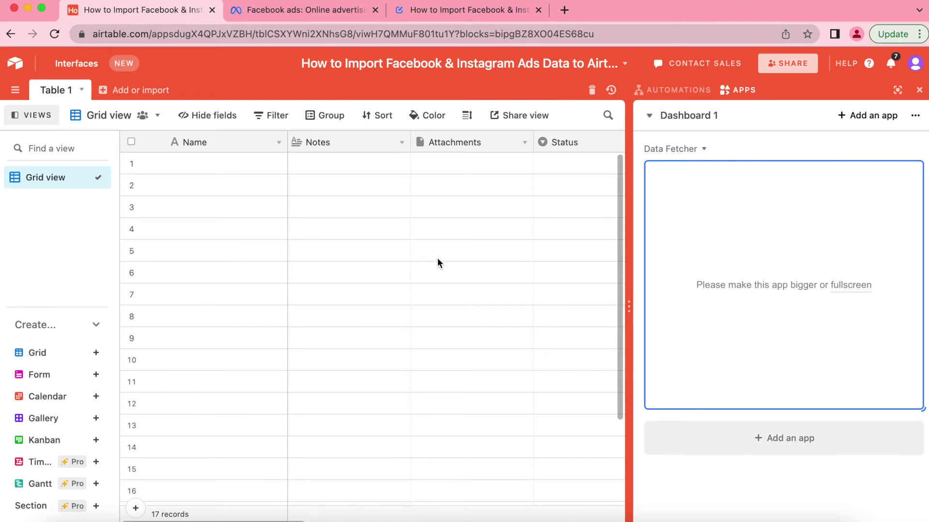
scroll(438, 257, "right", 1)
scroll(437, 263, "right", 10)
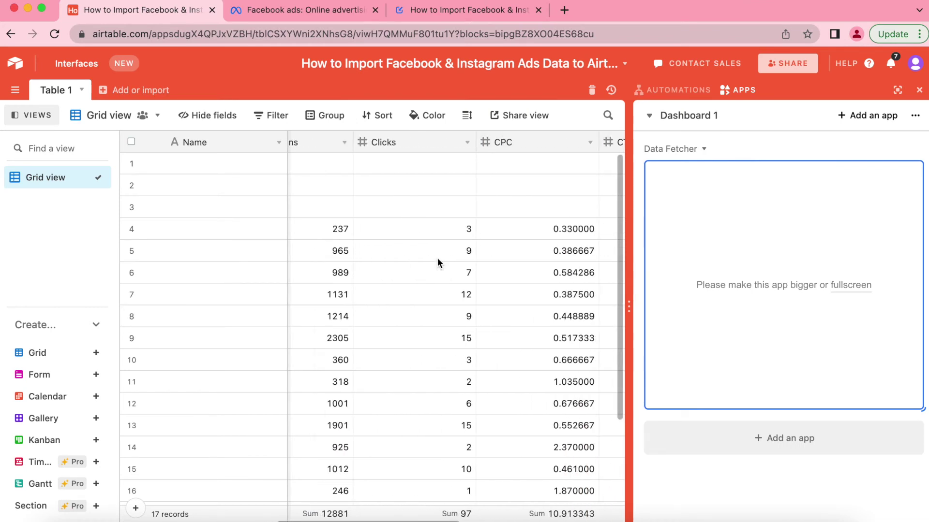
scroll(437, 263, "down", 3)
scroll(437, 261, "down", 1)
scroll(437, 261, "right", 10)
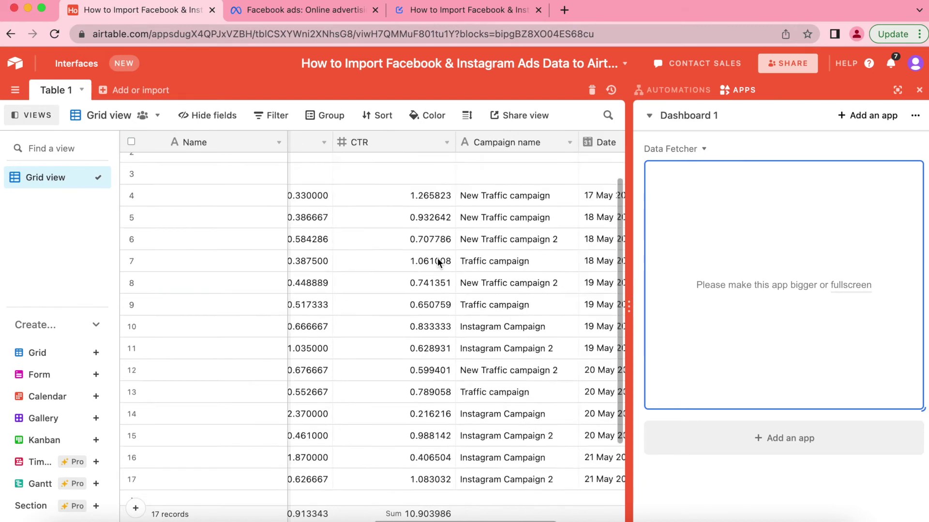
scroll(437, 257, "up", 3)
scroll(437, 257, "right", 1)
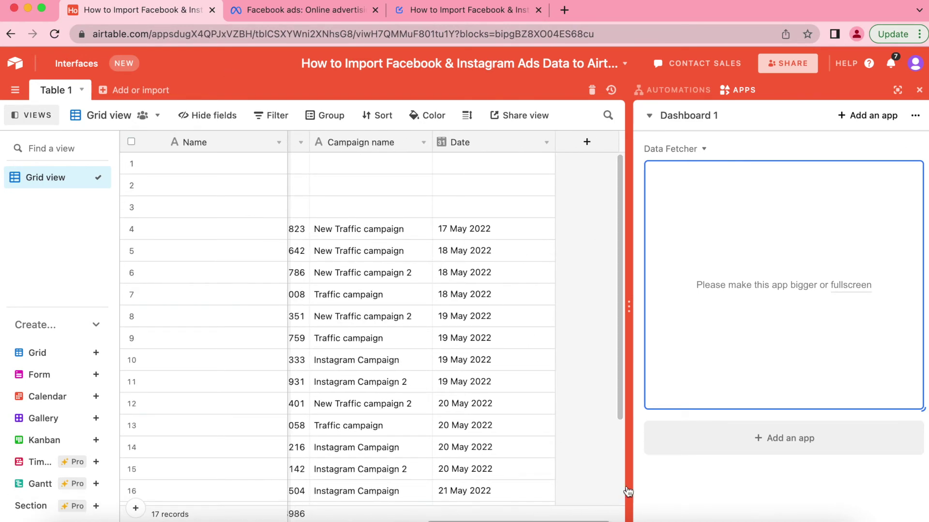
mouse_move(109, 341)
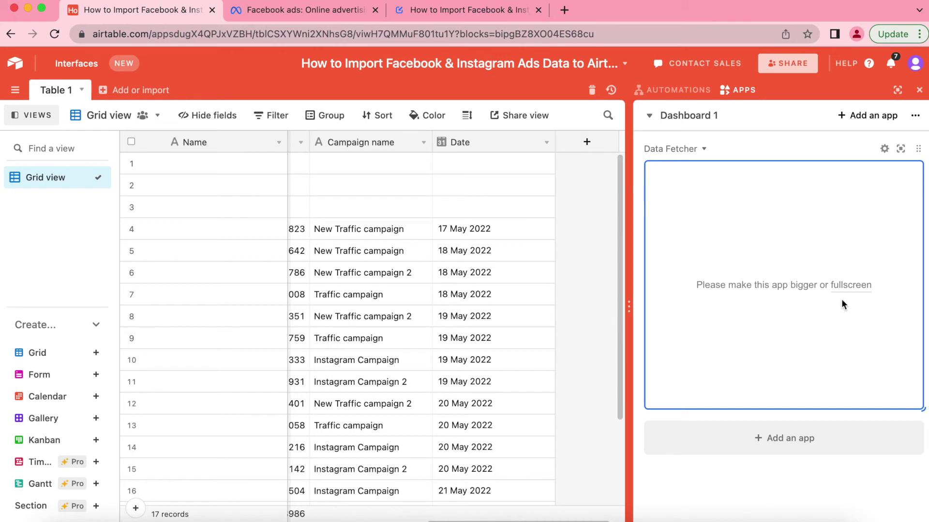
Expand Data Fetcher to full screen, scroll to Schedule, and start adding an Airtable API key.
left_click(901, 151)
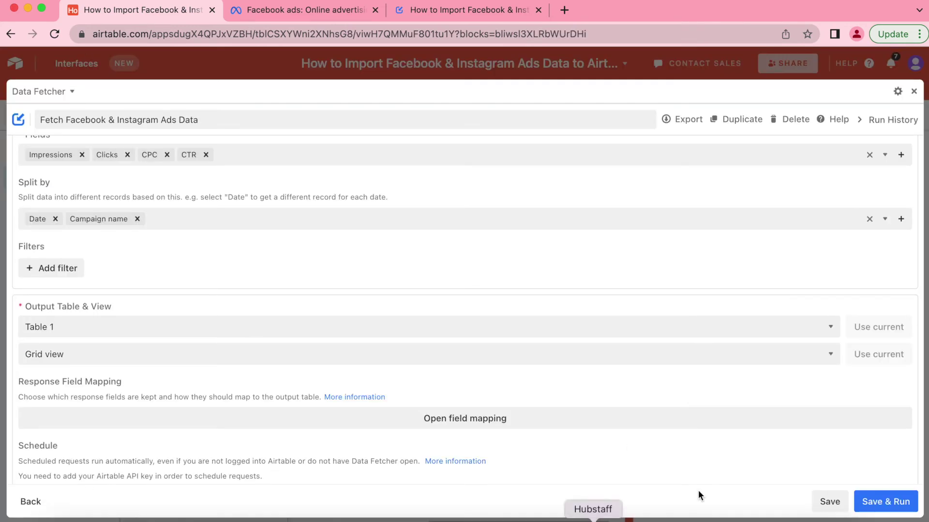
scroll(378, 187, "up", 4)
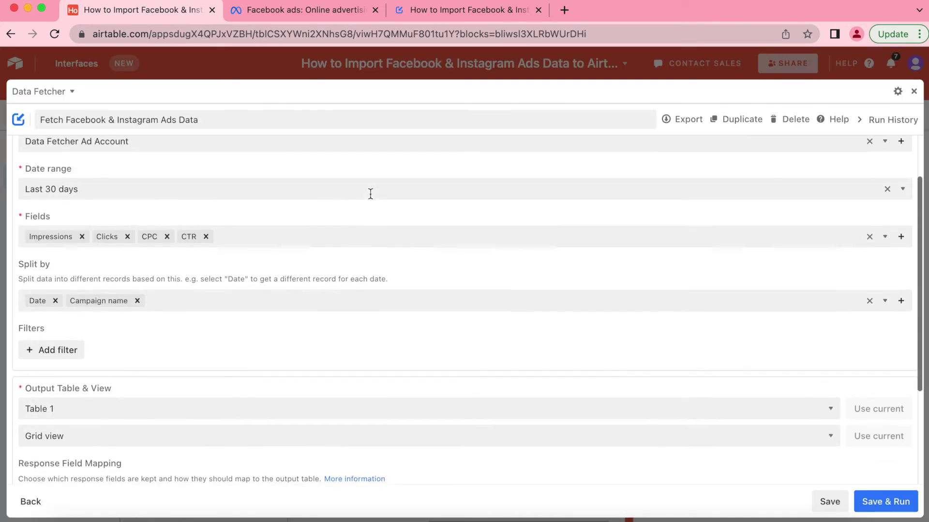
scroll(371, 194, "down", 4)
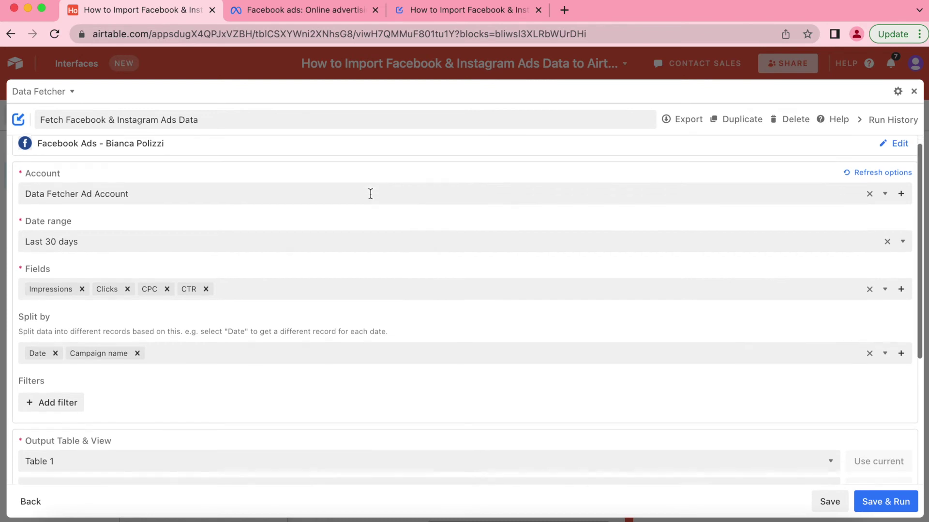
scroll(370, 194, "down", 4)
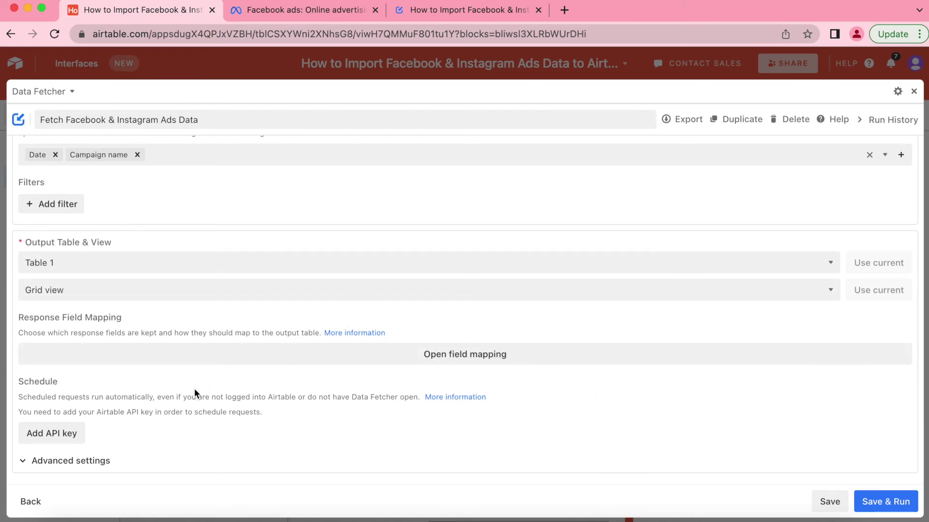
left_click(56, 439)
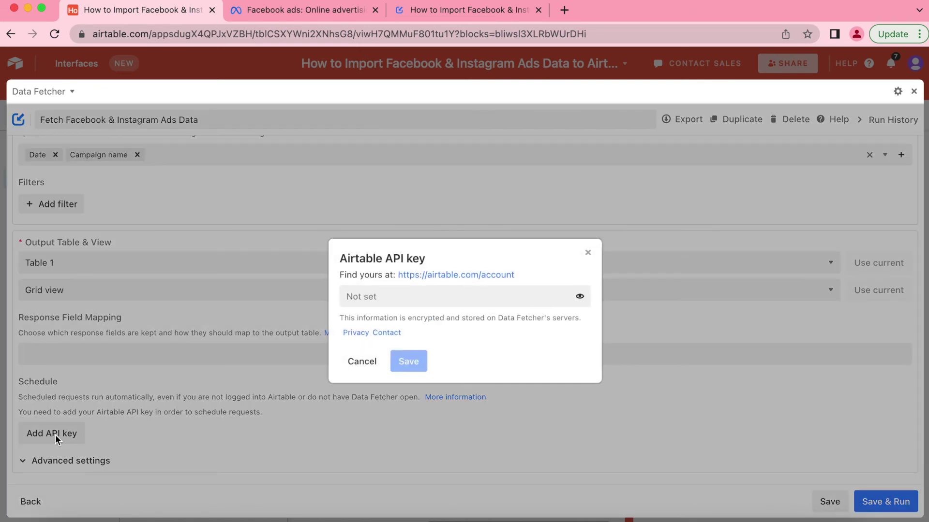
Generate a personal API key on the Airtable account page for Data Fetcher's key prompt.
left_click(464, 275)
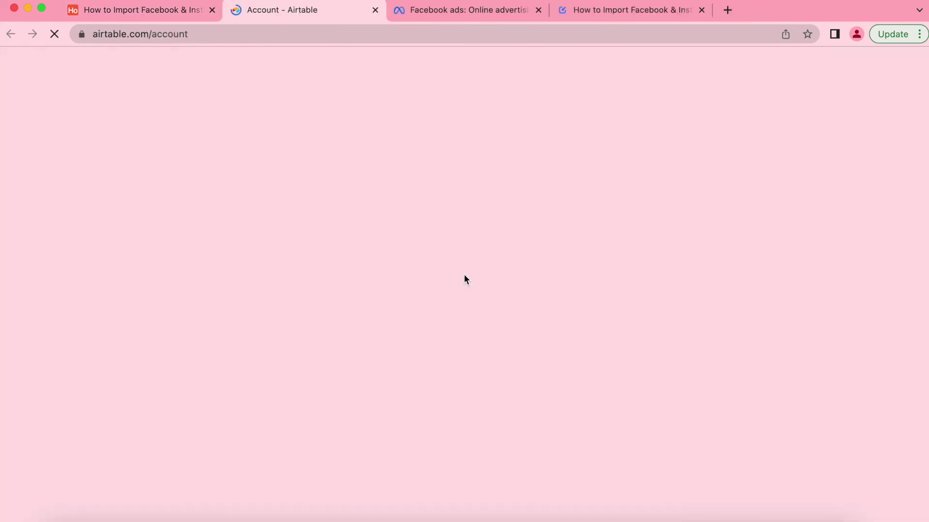
scroll(464, 274, "down", 1)
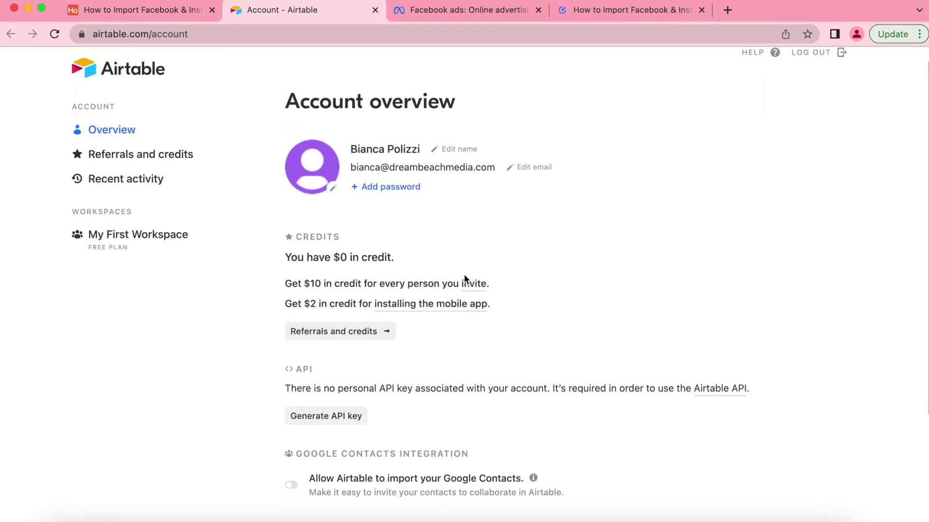
scroll(376, 365, "down", 4)
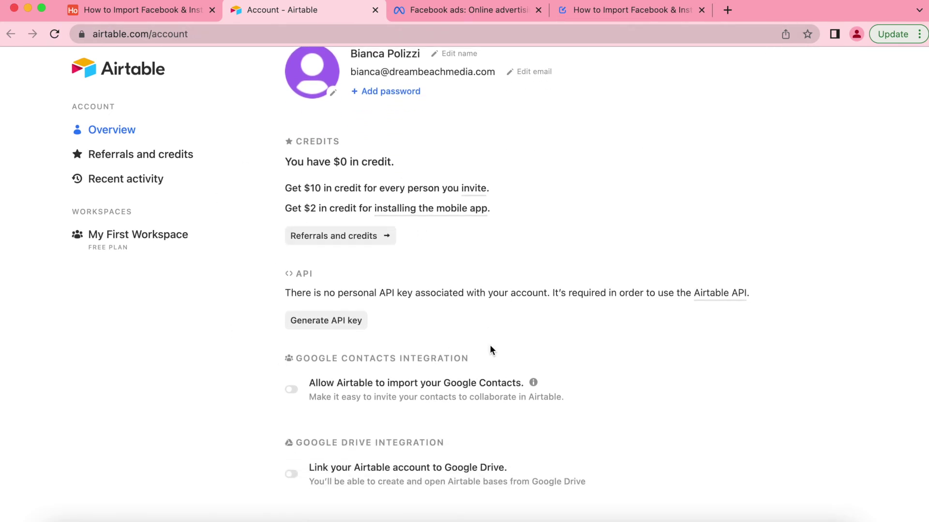
left_click(338, 329)
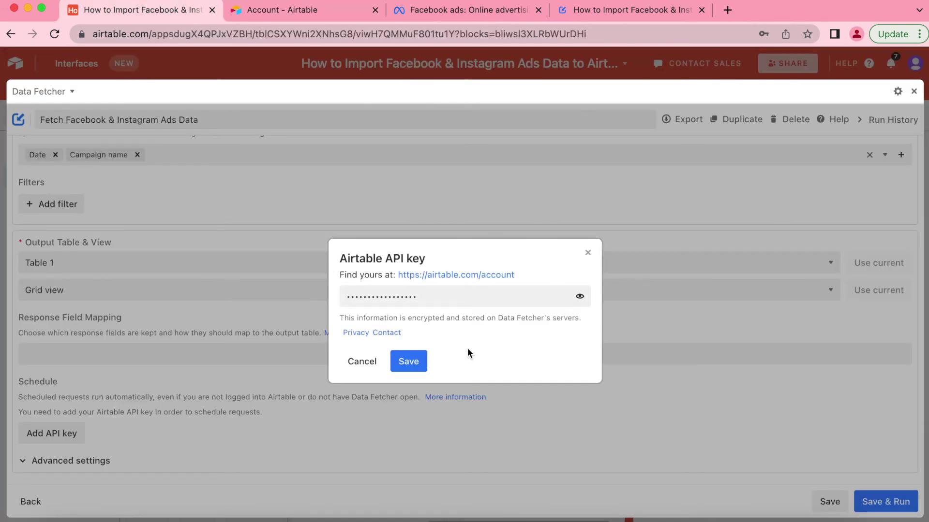
Save the entered API key and keep the request repeating every 15 mins.
left_click(408, 361)
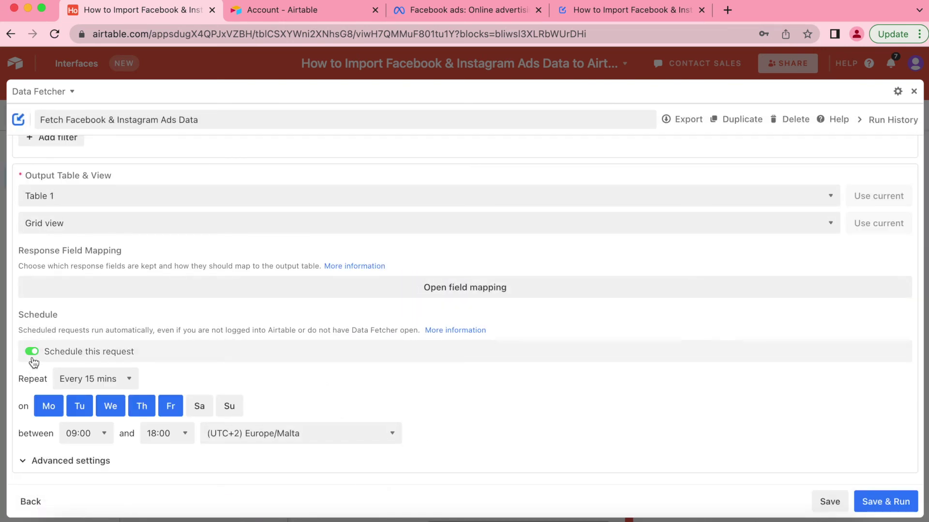
left_click(71, 382)
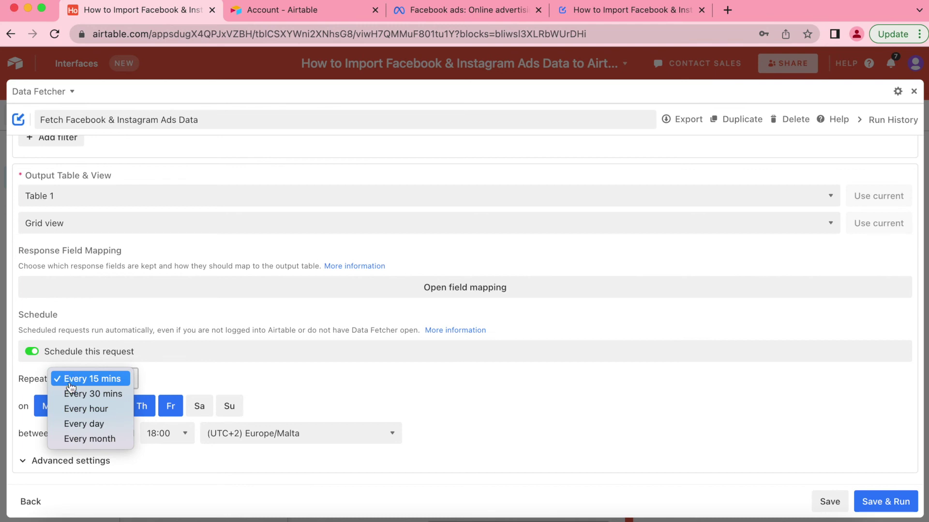
left_click(91, 380)
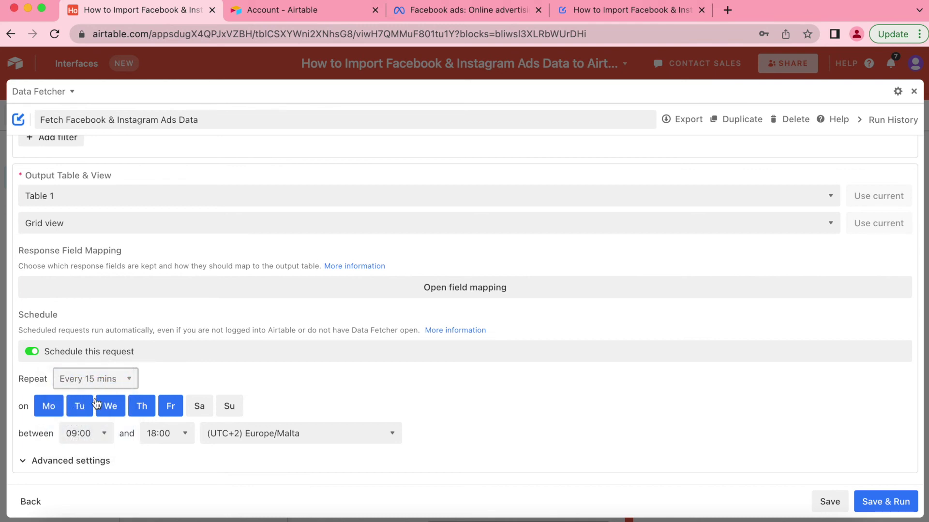
Add Saturday and Sunday to the 09:00–18:00 schedule and save the scheduled request.
left_click(199, 404)
left_click(221, 412)
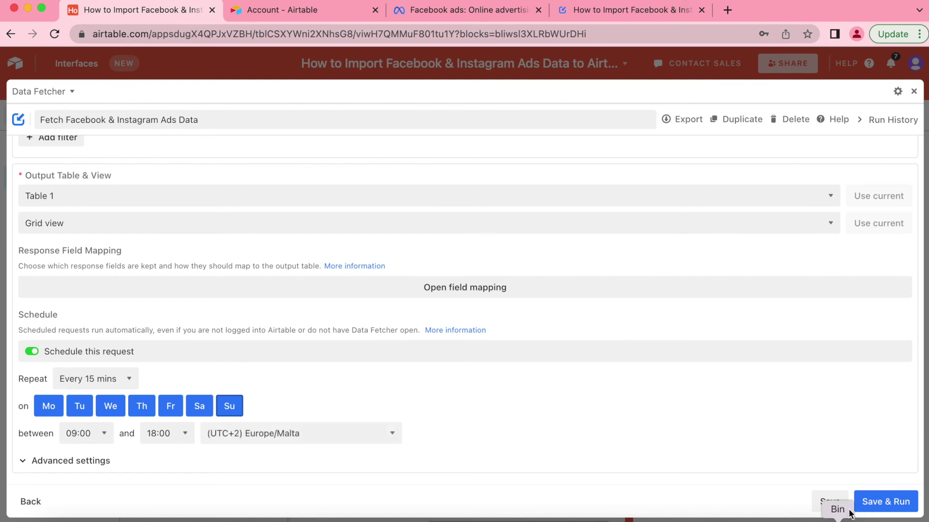
left_click(831, 503)
left_click(831, 503)
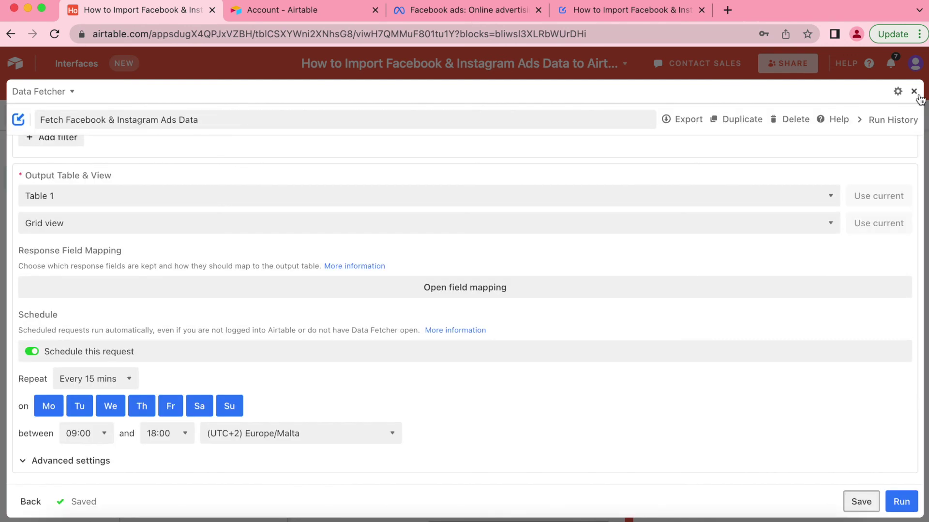
Exit full-screen Data Fetcher and return to Table 1 showing its 17 imported records.
left_click(914, 93)
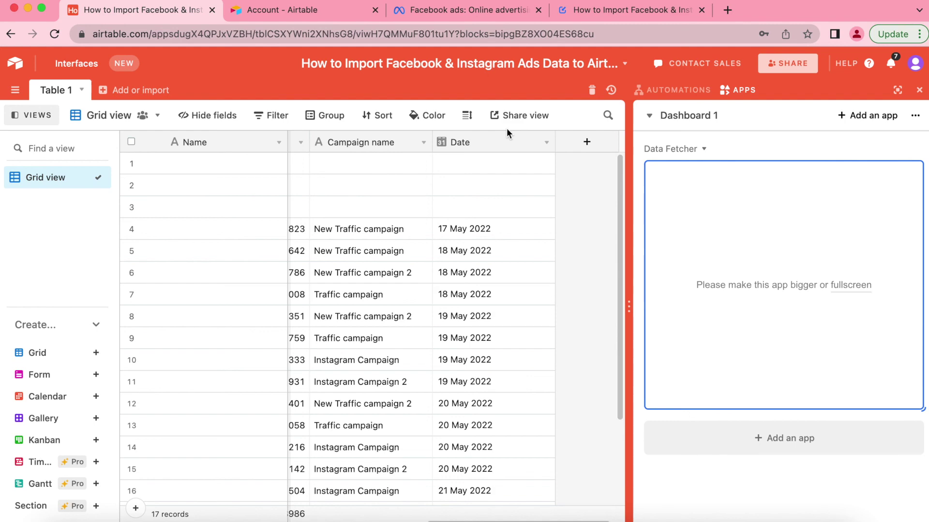
left_click(639, 11)
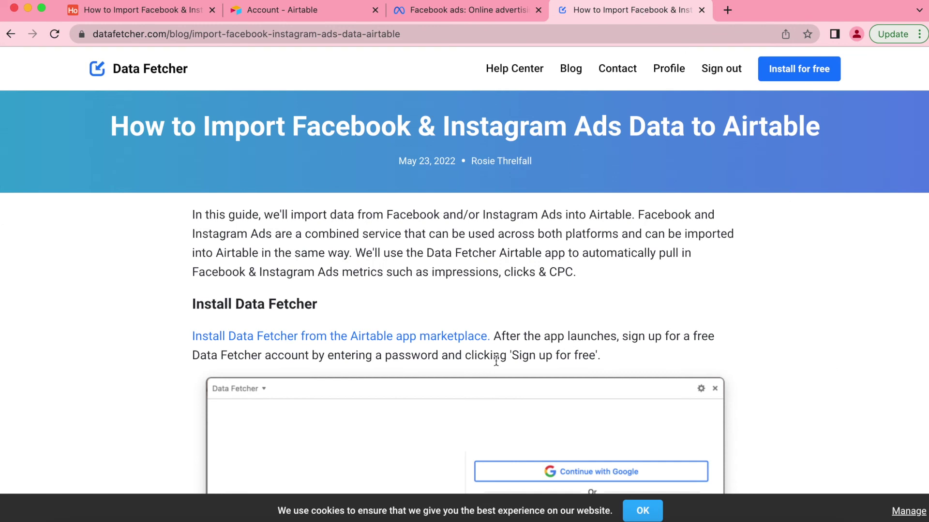
left_click(140, 16)
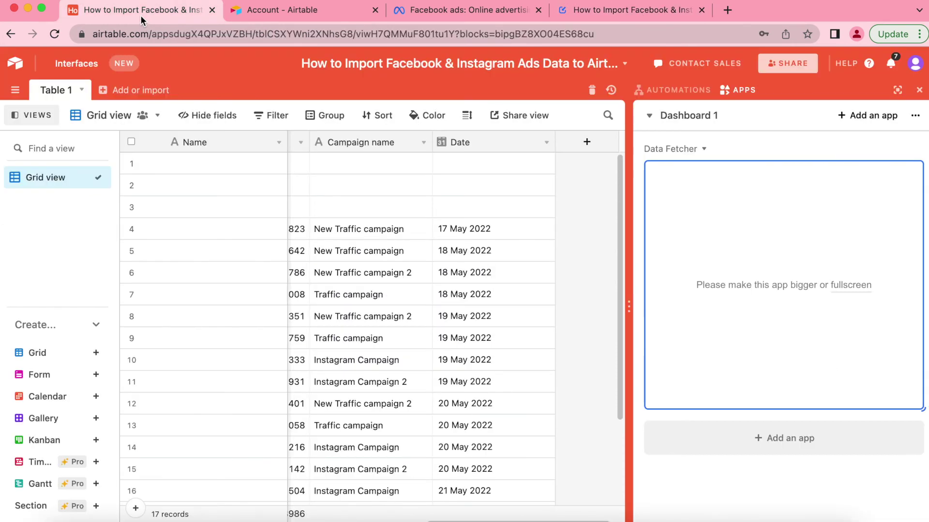